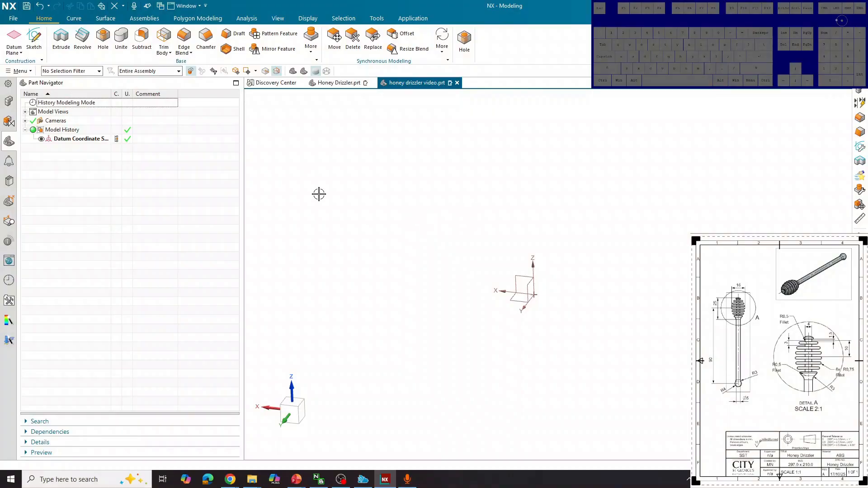
Step: Switch to the Honey Drizzler.prt tab to show the completed model and its feature history
left_click(333, 84)
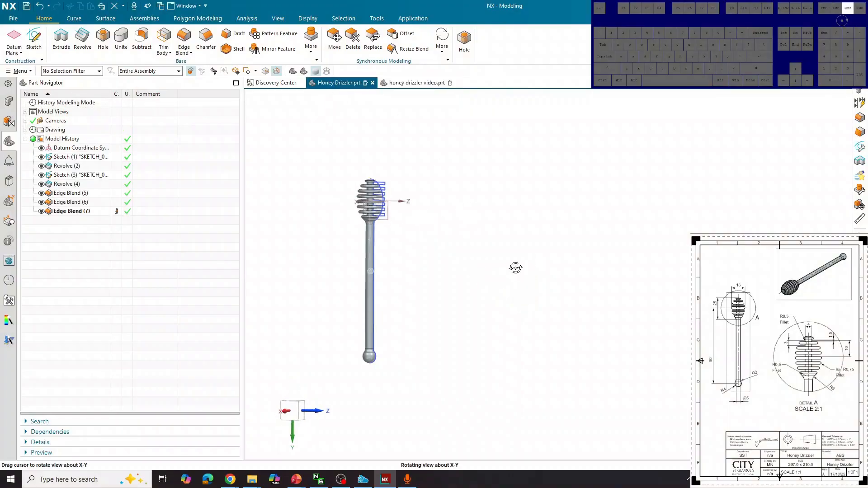
Step: Hide Sketch (1) and Sketch (3) and roll the model back to the first sketch
left_click(41, 157)
left_click(41, 175)
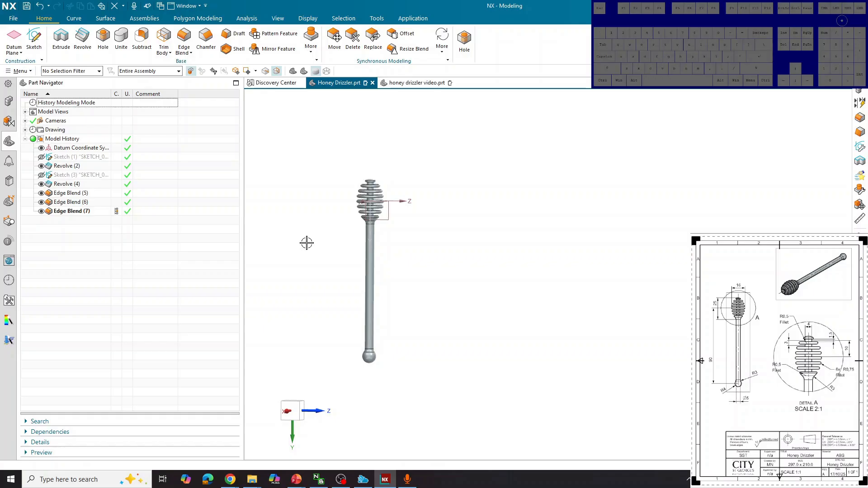
double_click(114, 157)
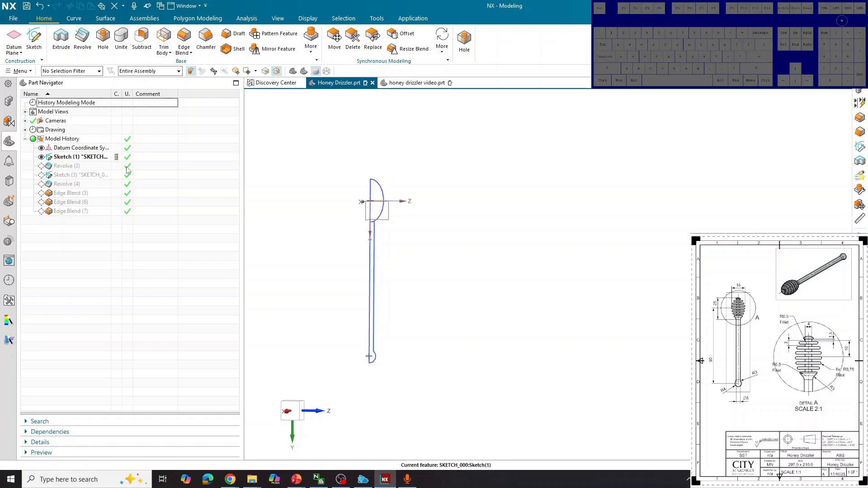
mouse_move(454, 243)
middle_mouse_down()
mouse_move(500, 243)
mouse_move(452, 243)
middle_mouse_up()
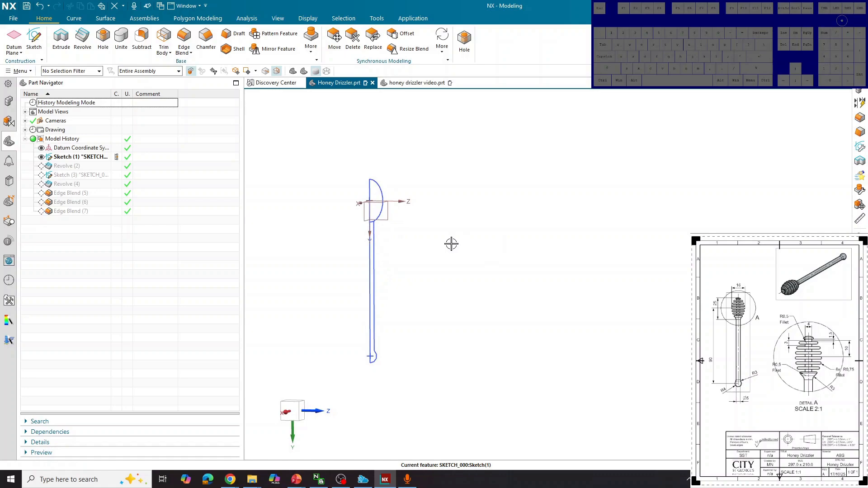
Step: Replay the revolve, ridge cut and three edge blends, then switch to honey drizzler video.prt
left_click(116, 167)
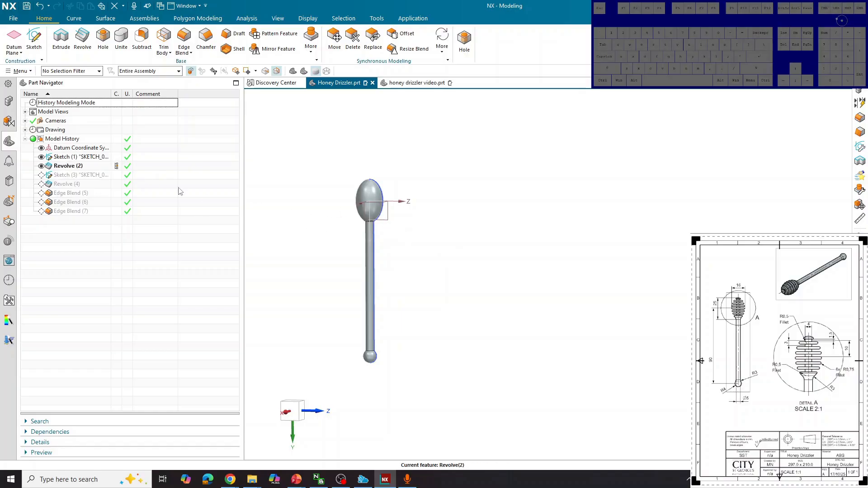
left_click(117, 175)
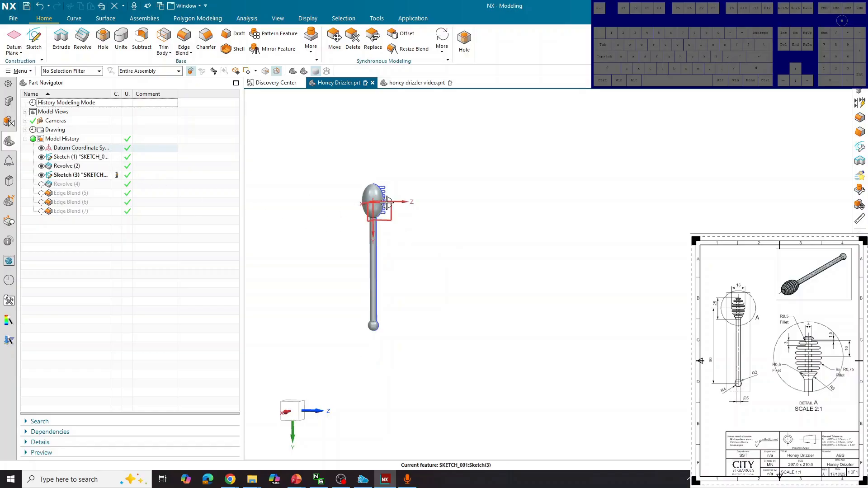
scroll(387, 203, "up", 5)
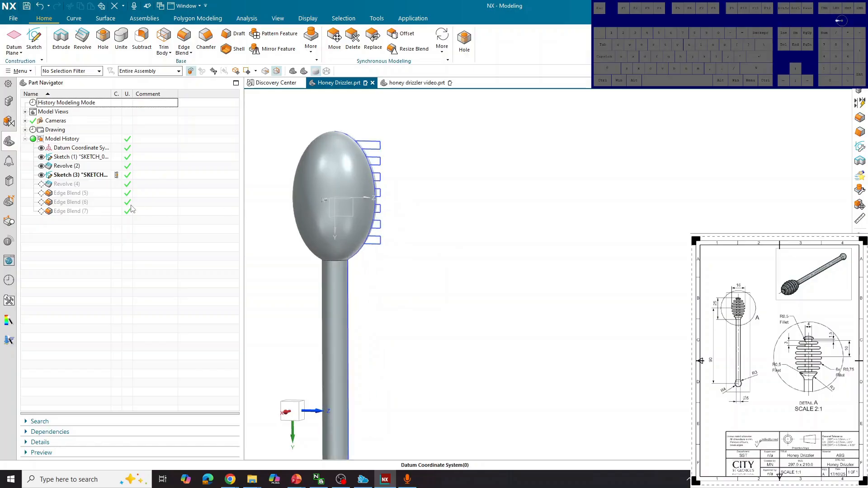
left_click(116, 184)
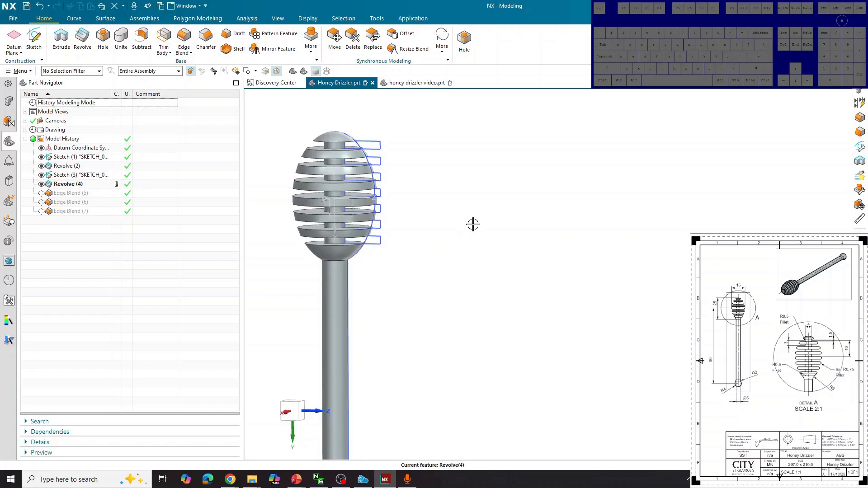
mouse_move(473, 224)
middle_mouse_down()
mouse_move(478, 211)
mouse_move(478, 223)
middle_mouse_up()
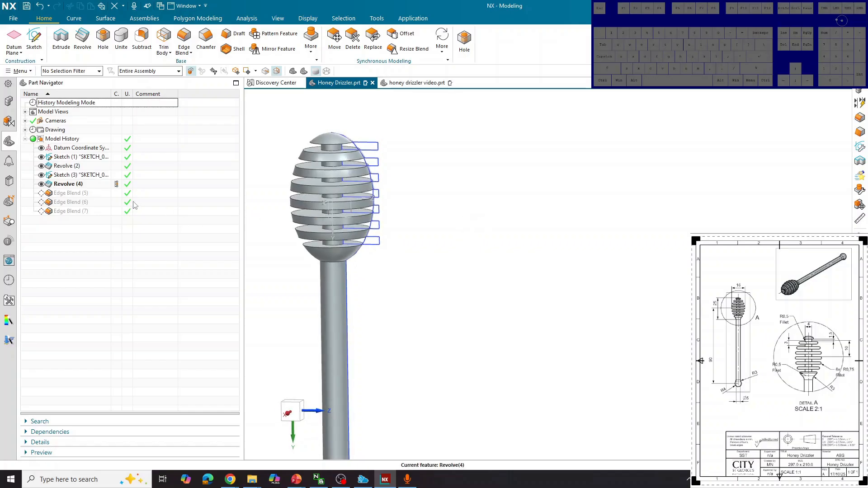
left_click(118, 193)
left_click(118, 202)
left_click(118, 211)
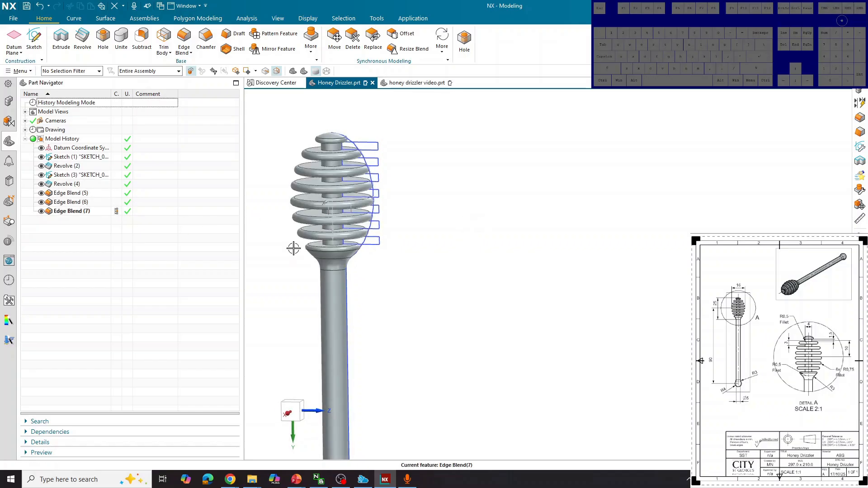
scroll(384, 211, "down", 4)
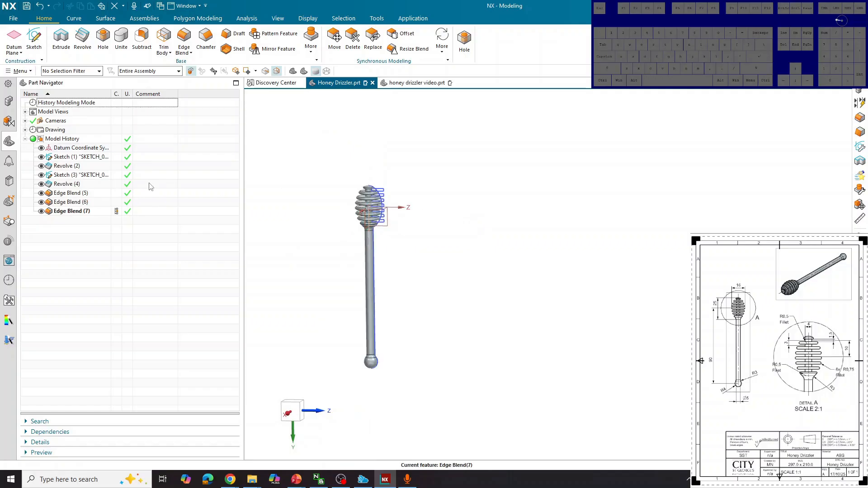
left_click(416, 82)
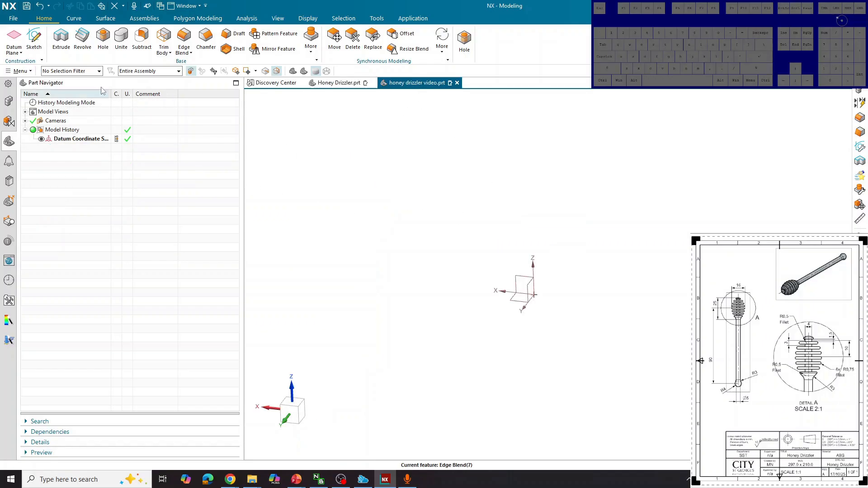
Step: Create a new sketch on the Front plane
left_click(18, 20)
left_click(430, 129)
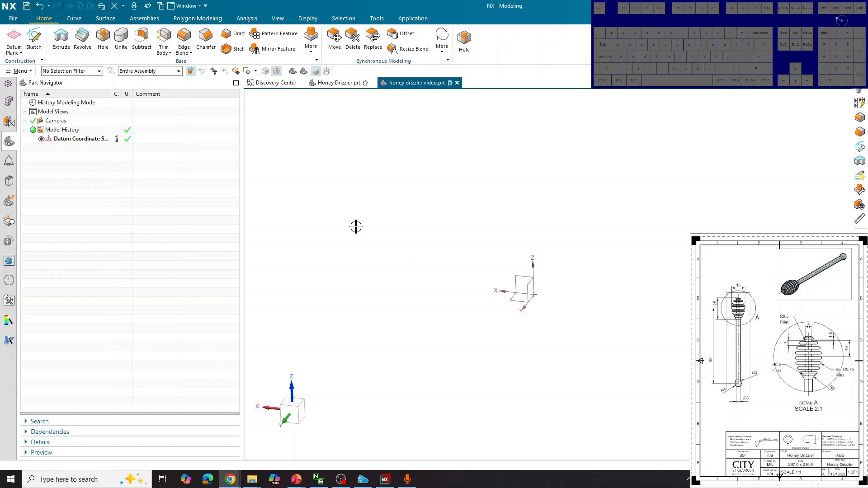
left_click(38, 48)
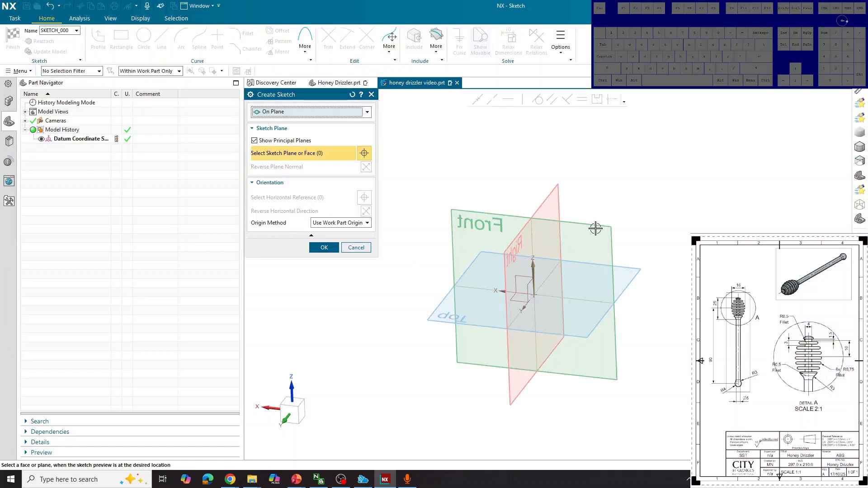
left_click(595, 229)
left_click(324, 247)
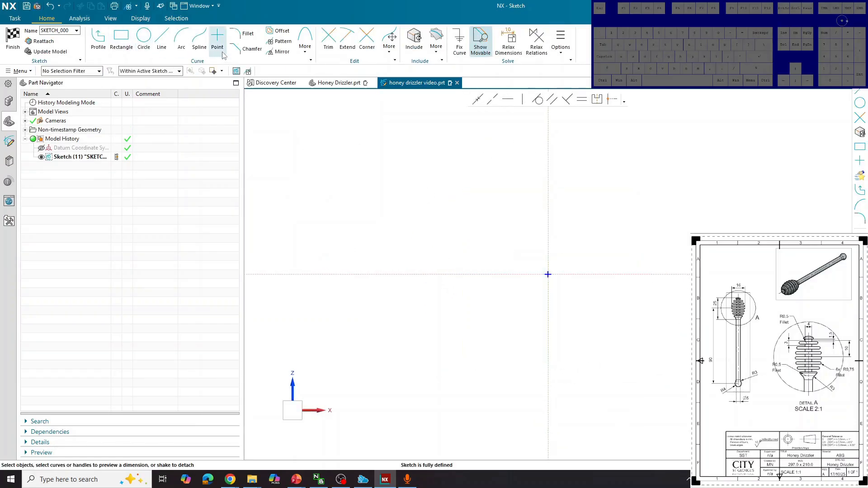
Step: Start an ellipse centred on the vertical axis above the origin
left_click(298, 54)
left_click(314, 93)
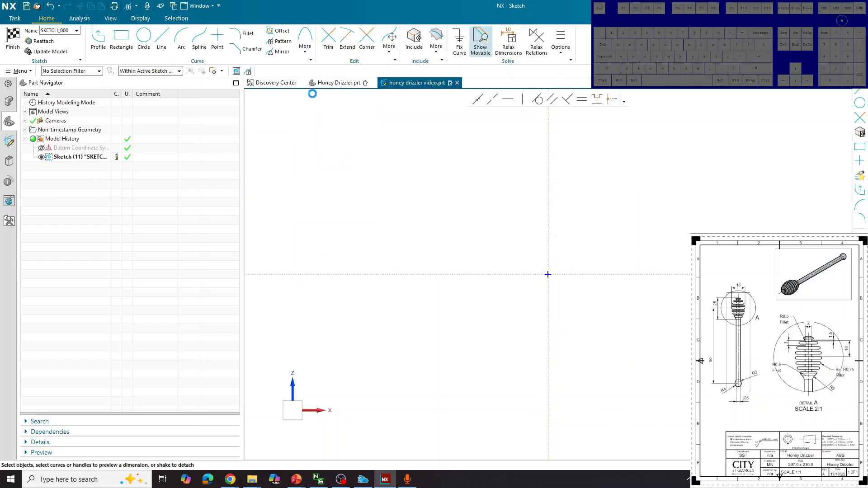
left_click(551, 206)
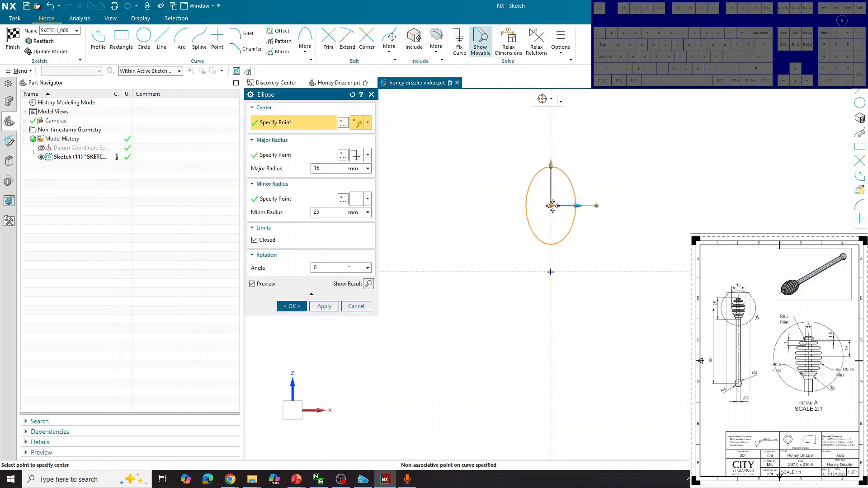
Step: Create the ellipse with major radius 8 and minor radius 12.5
left_click(329, 168)
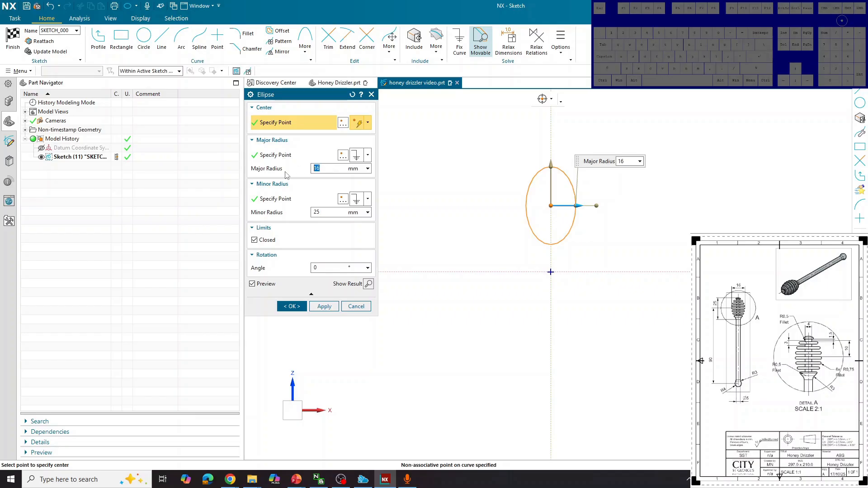
type("8")
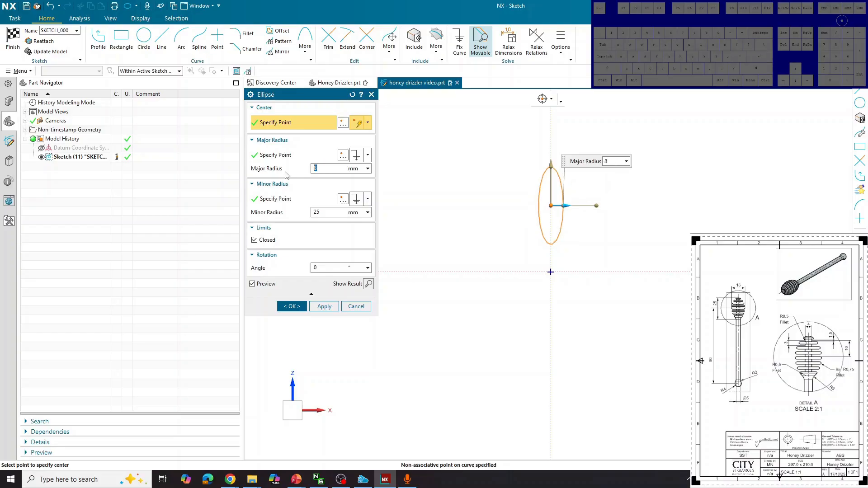
left_click(337, 215)
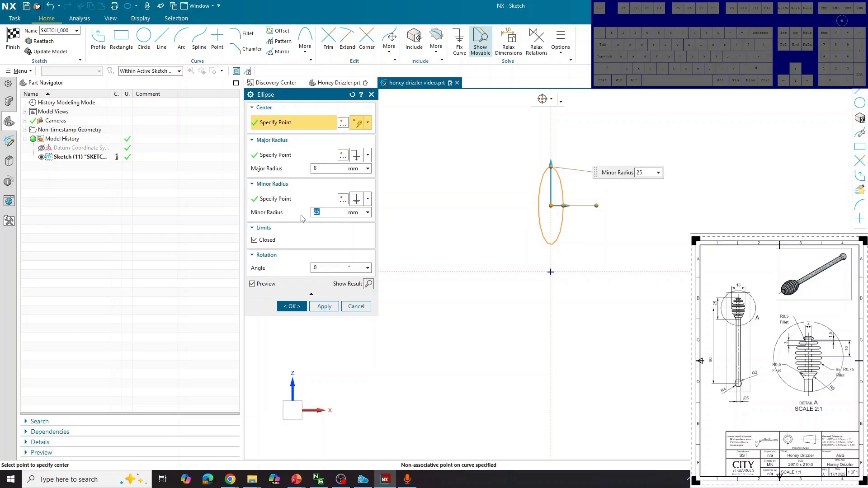
type("12.5")
key("Return")
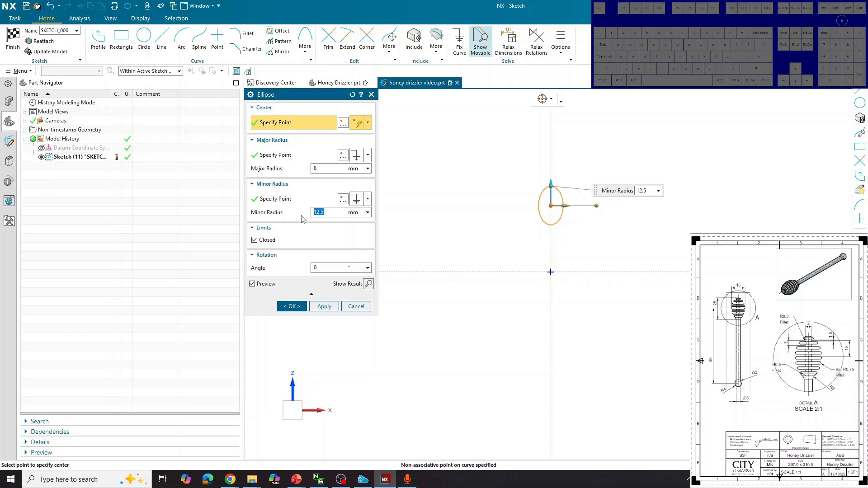
left_click(323, 306)
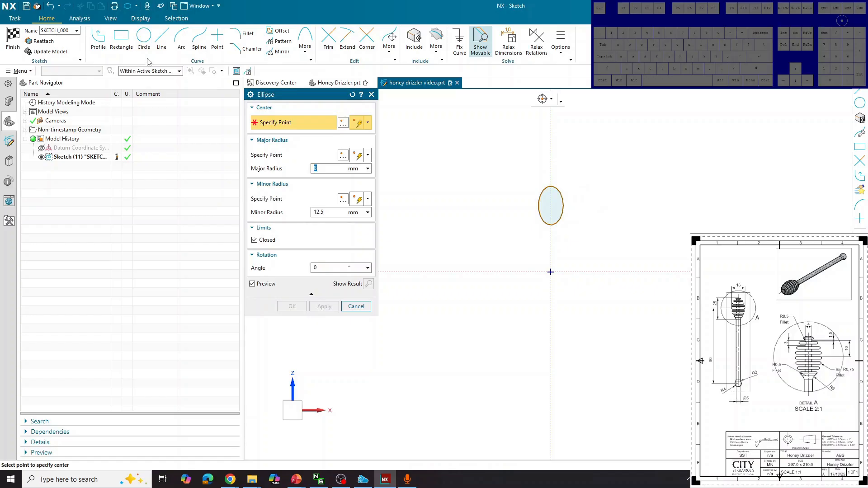
Step: Draw a circle at the origin, dimension it to 8 mm diameter and scale the sketch
left_click(144, 37)
scroll(544, 286, "up", 4)
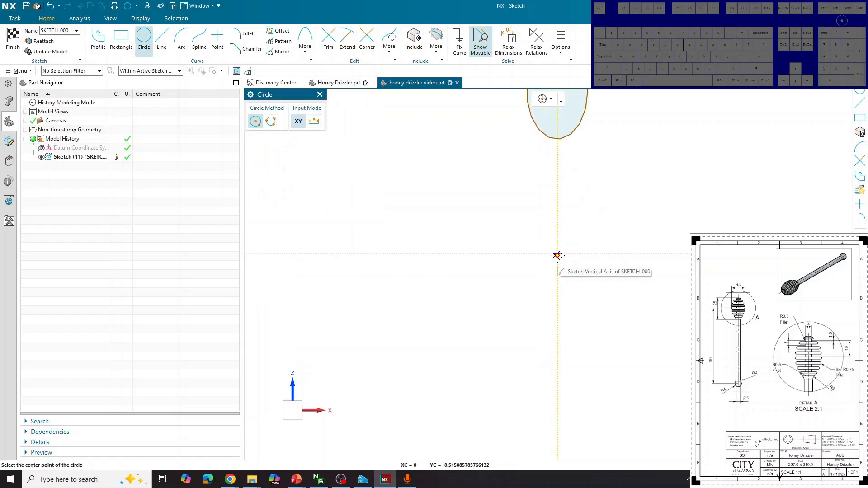
left_click(557, 253)
left_click(598, 229)
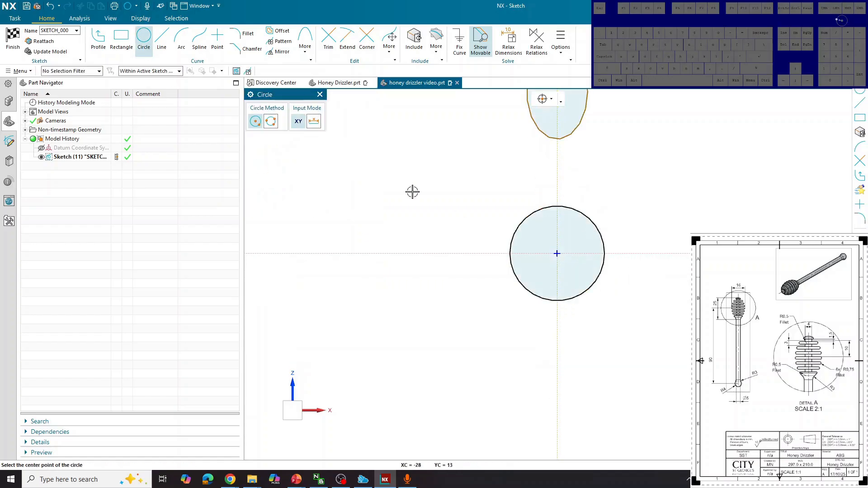
left_click(144, 37)
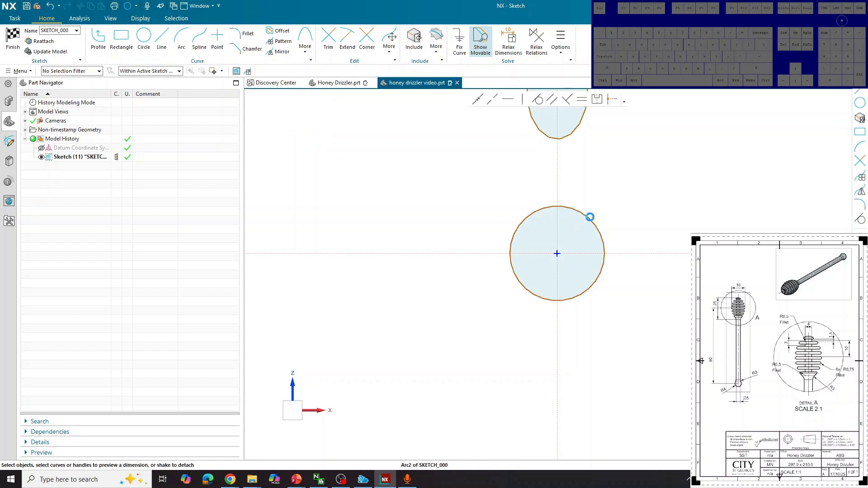
left_click_drag(590, 217, 689, 209)
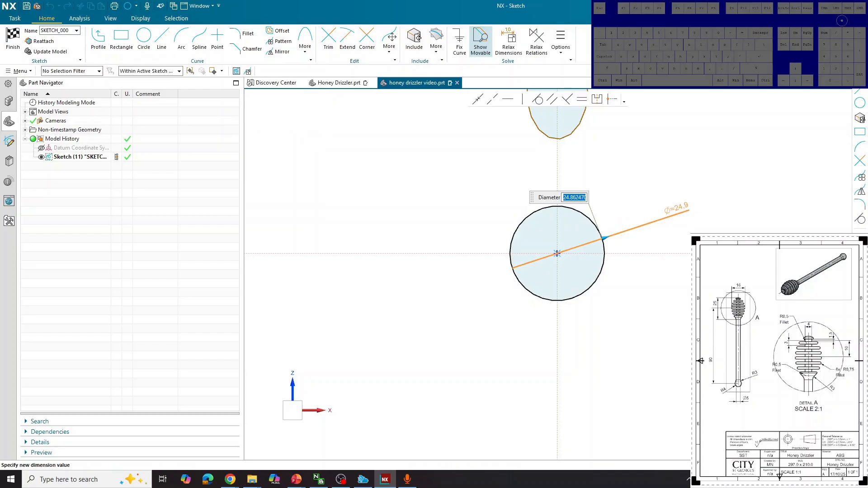
type("8")
key("Return")
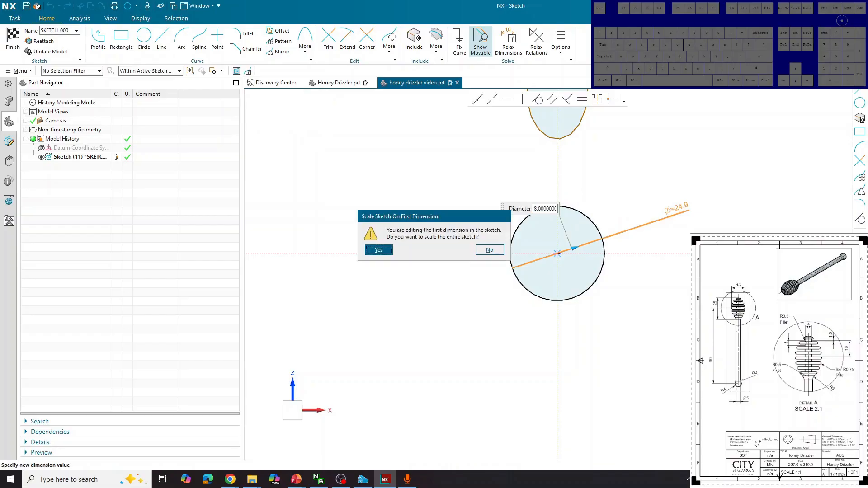
key("Return")
key("Return")
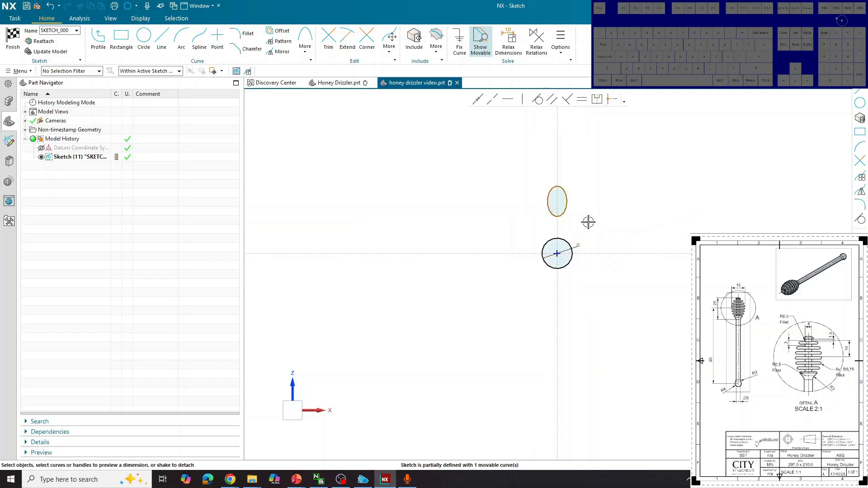
scroll(569, 215, "up", 3)
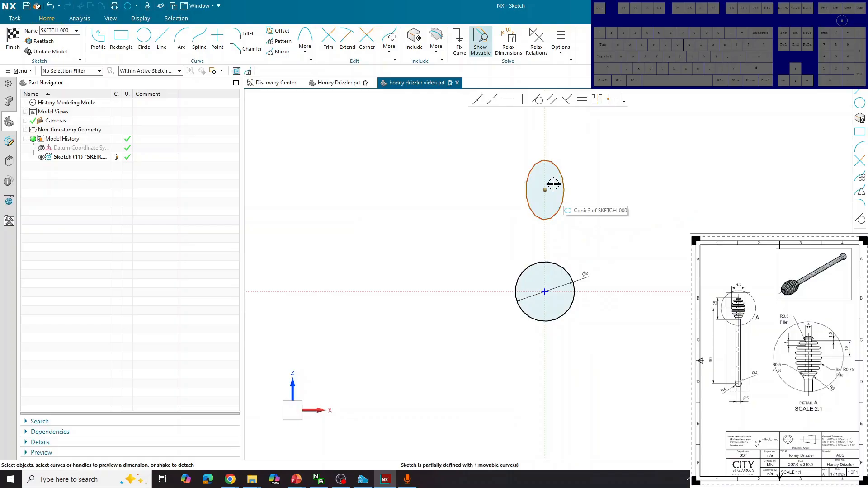
Step: Dimension the ellipse's centre to its right quadrant horizontally as 8 mm
left_click(560, 187)
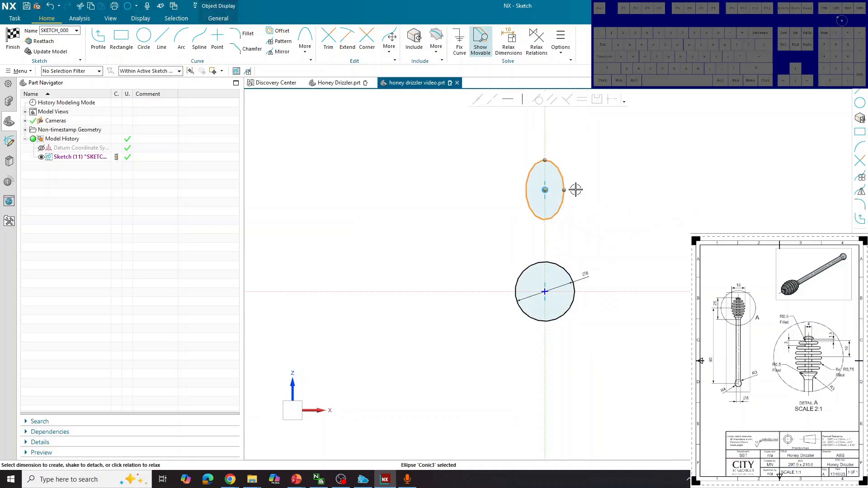
left_click(566, 190)
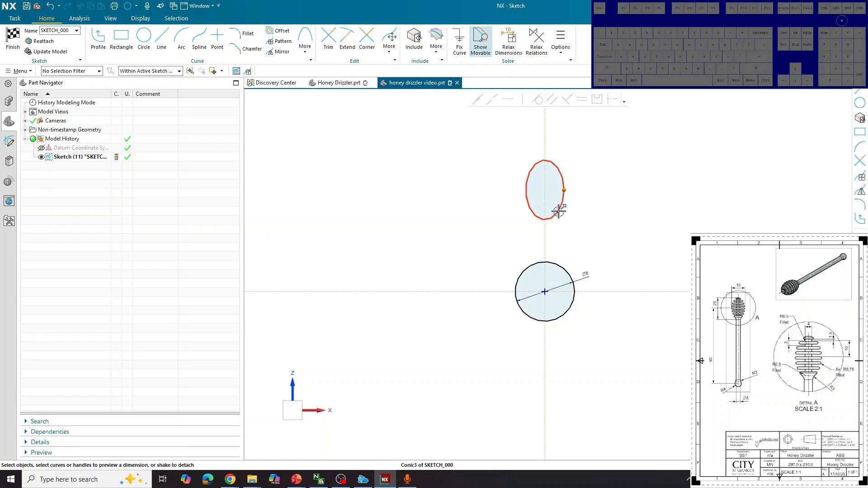
left_click(546, 191)
scroll(559, 188, "up", 4)
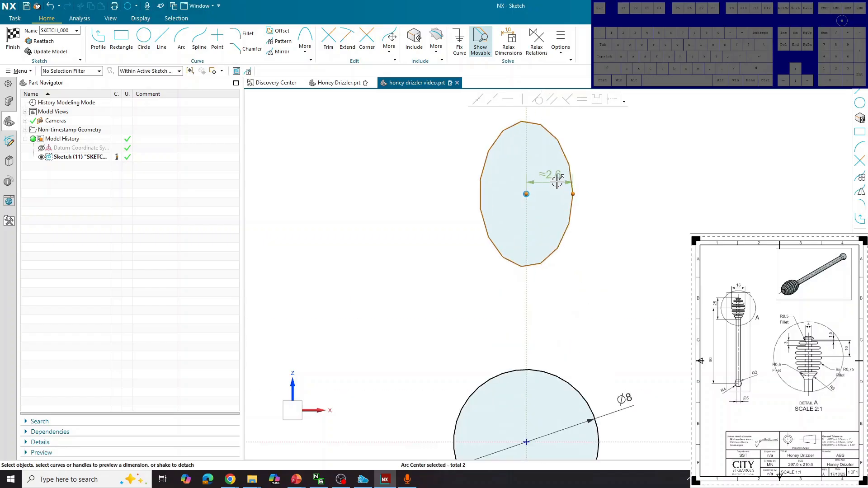
left_click(554, 177)
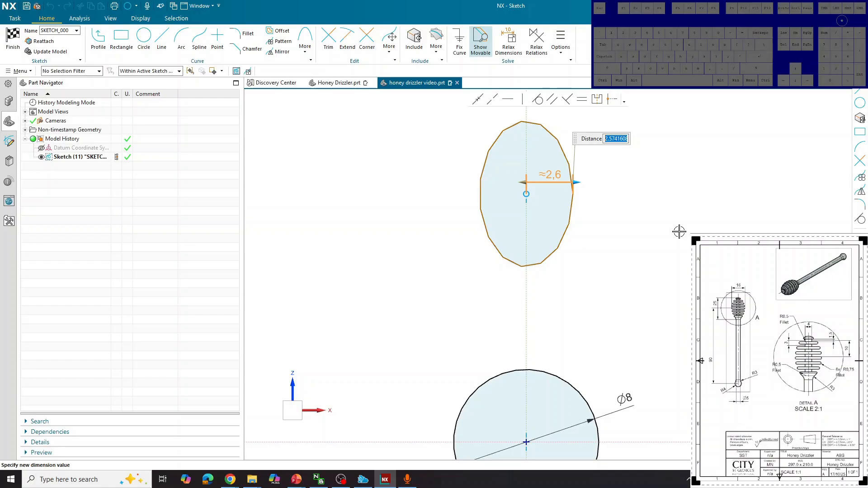
type("8")
key("Return")
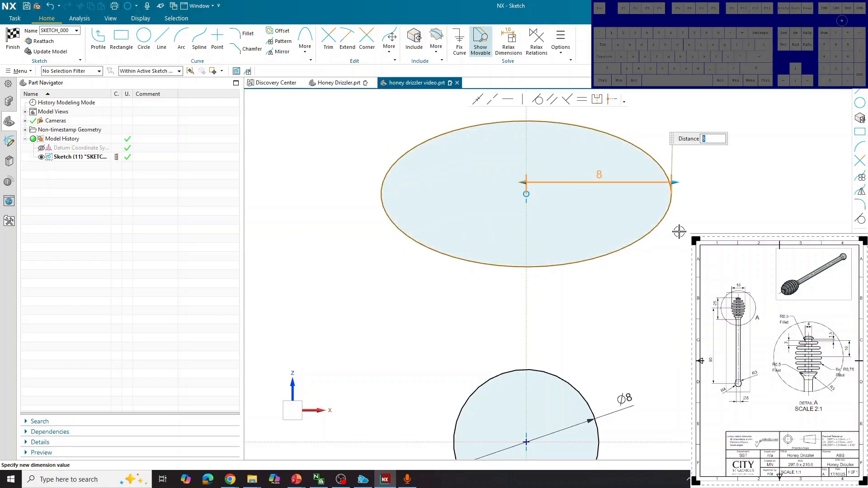
left_click(573, 124)
key("Escape")
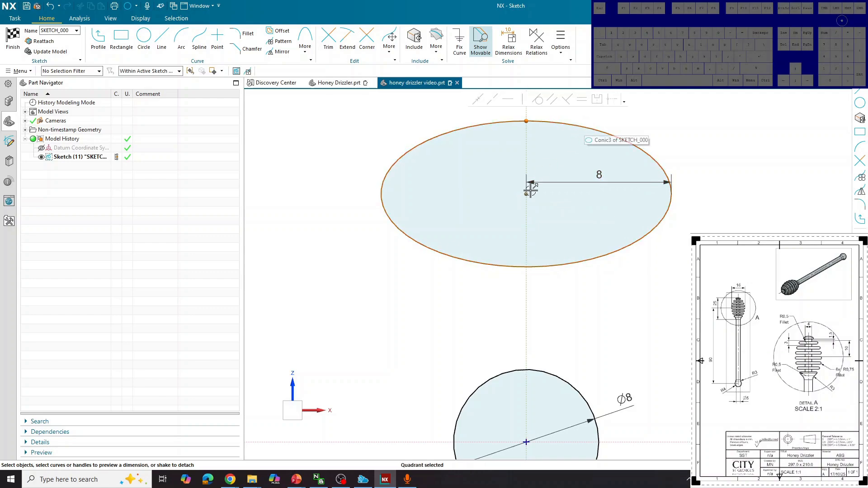
Step: Add a 12.5 mm vertical dimension from the ellipse centre to its top
left_click(565, 124)
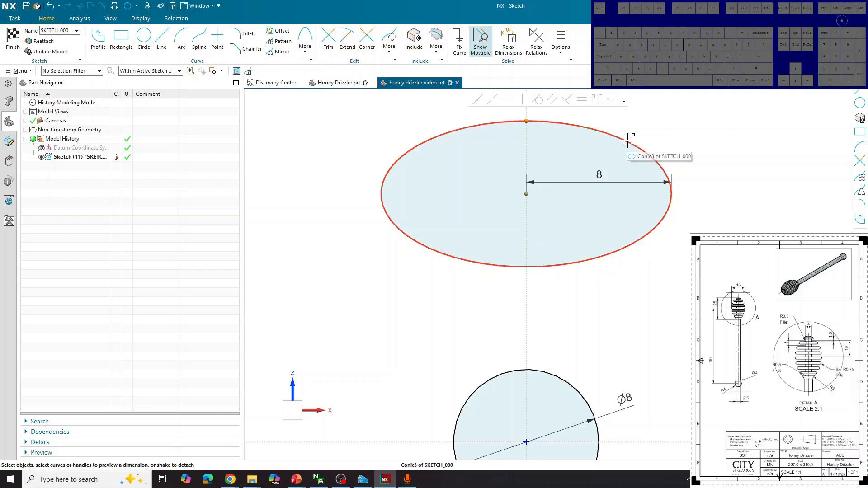
left_click(526, 194)
left_click(527, 194)
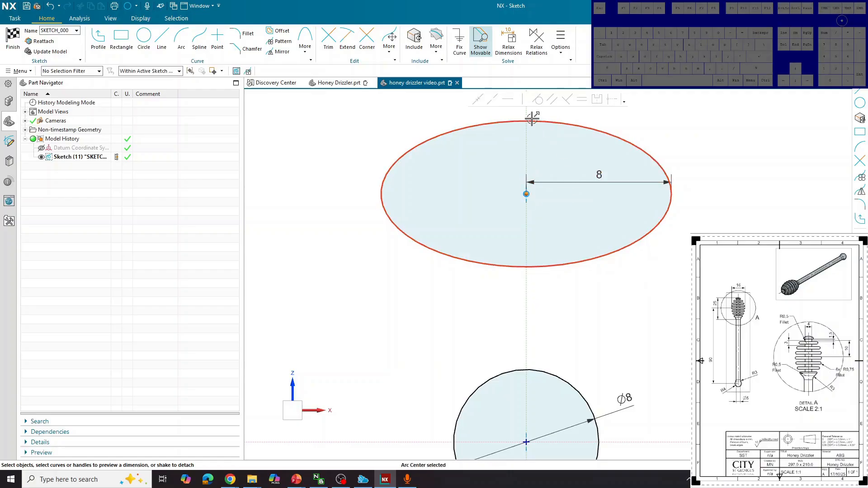
left_click(527, 121)
left_click(556, 151)
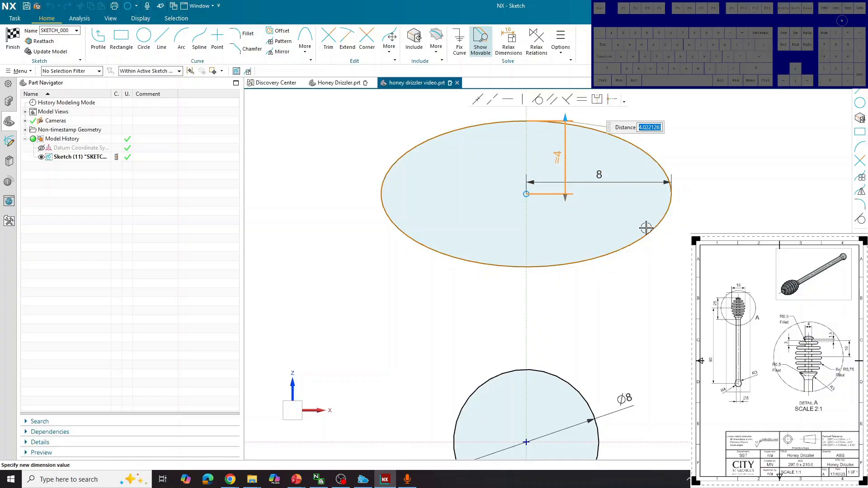
type("12.5")
key("Return")
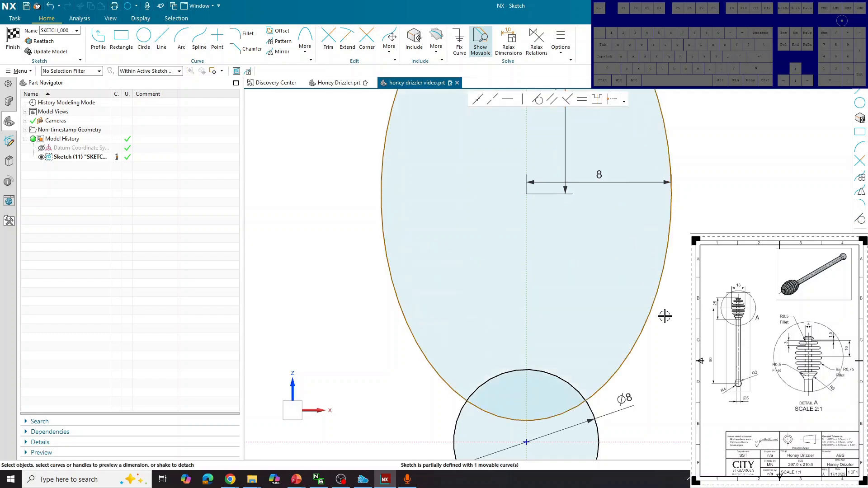
left_click(525, 193)
scroll(558, 181, "down", 3)
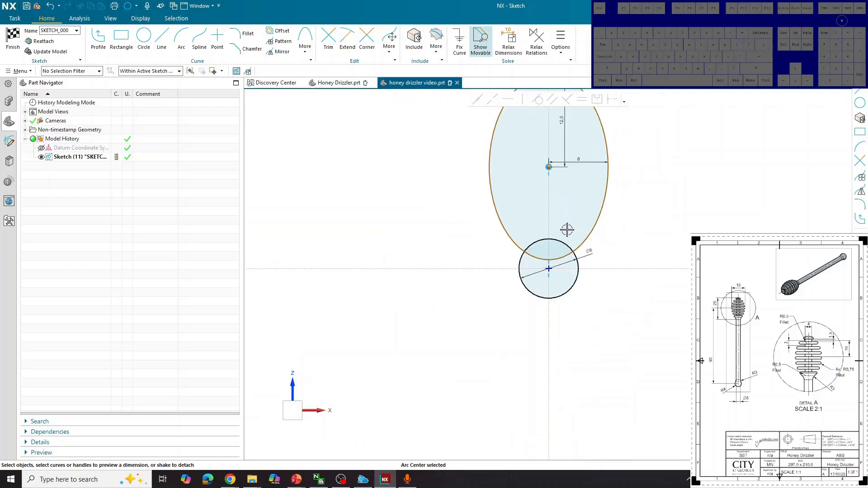
scroll(568, 230, "up", 3)
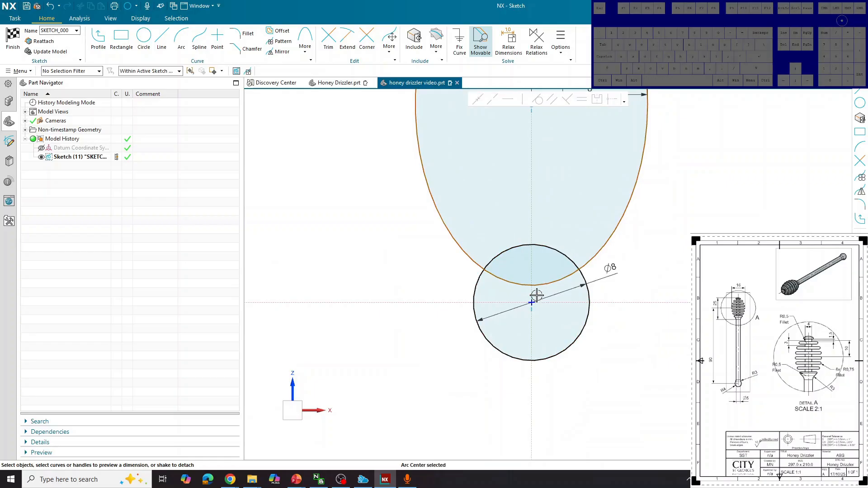
Step: Set the vertical distance between the circle and ellipse centres to 90
left_click(531, 302)
left_click(402, 213)
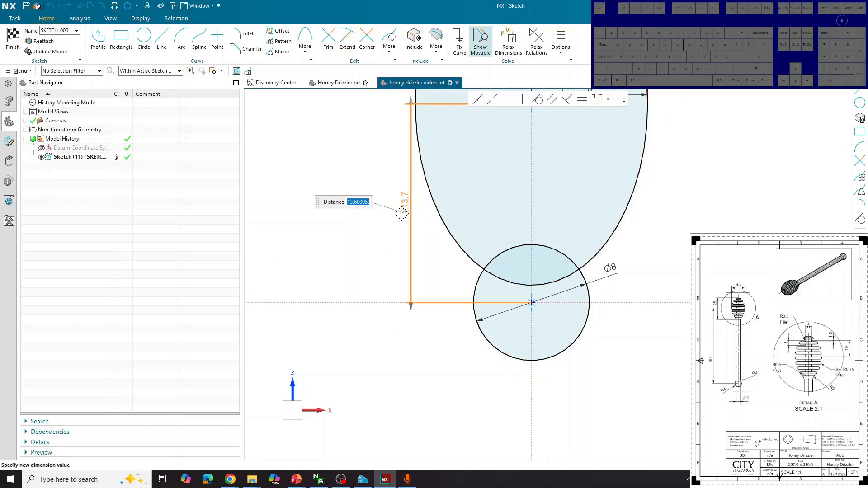
type("90")
key("Return")
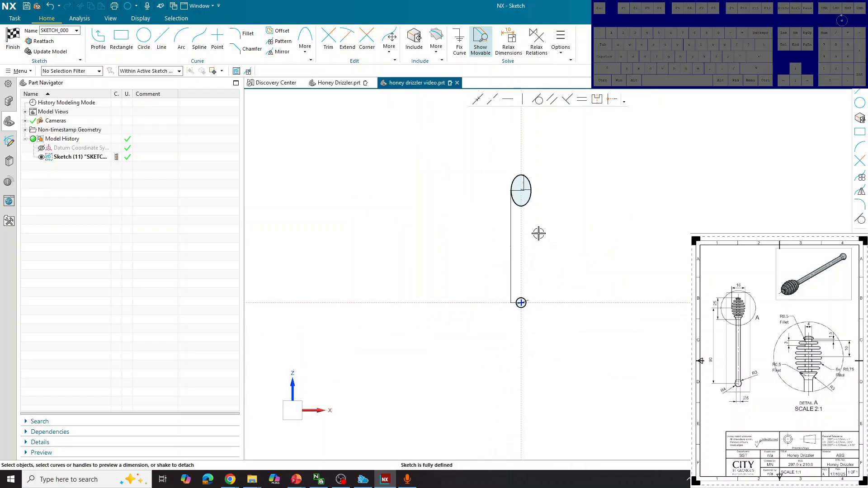
scroll(539, 233, "up", 5)
Step: Draw a vertical line from the ellipse down to the circle's edge
left_click(162, 40)
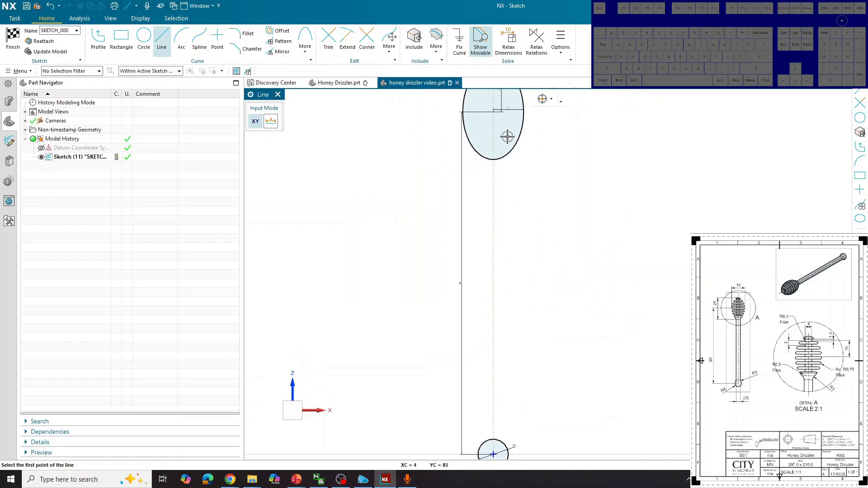
scroll(506, 138, "up", 5)
left_click(507, 158)
scroll(498, 127, "down", 5)
scroll(499, 121, "up", 3)
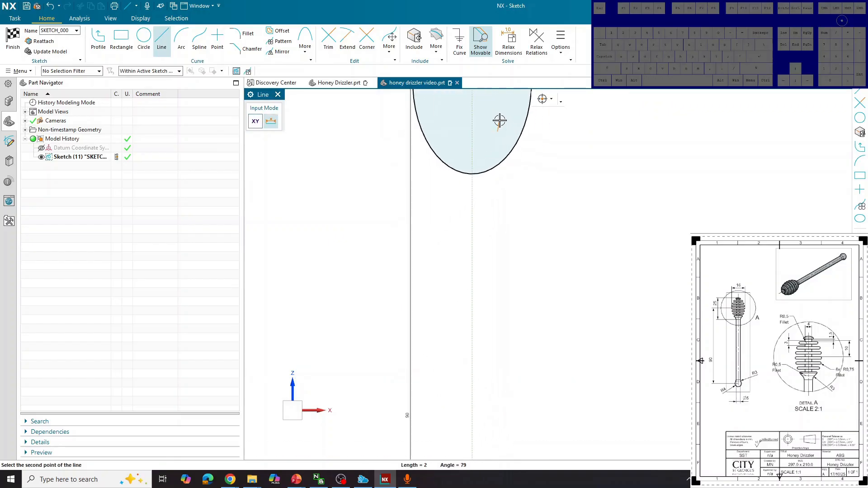
scroll(485, 116, "down", 4)
scroll(502, 389, "up", 5)
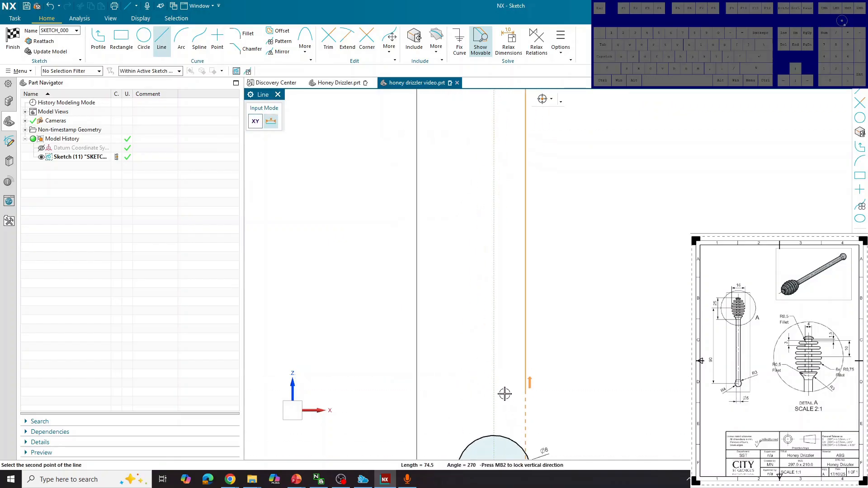
scroll(516, 344, "down", 4)
scroll(513, 355, "up", 4)
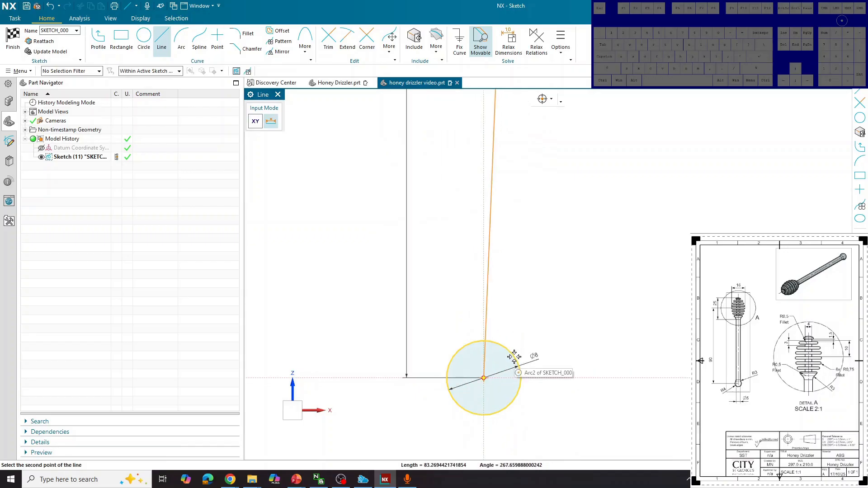
scroll(515, 357, "up", 4)
scroll(520, 381, "up", 3)
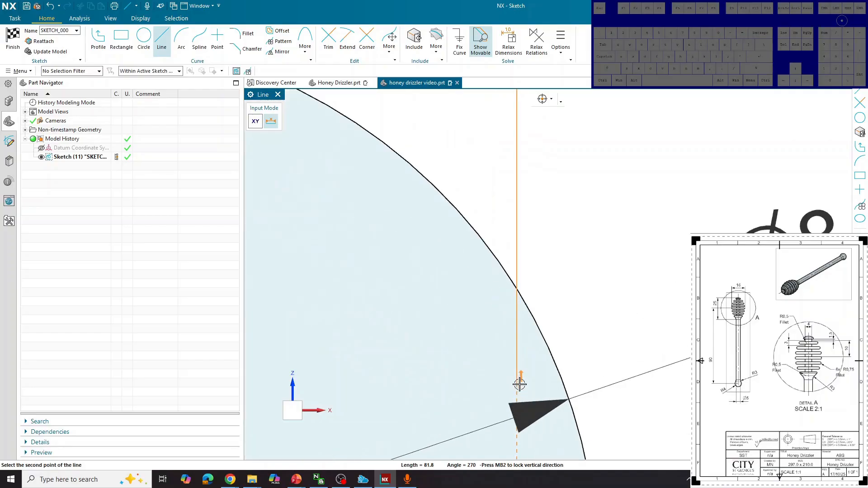
scroll(519, 386, "up", 1)
left_click(517, 389)
scroll(520, 384, "down", 3)
scroll(524, 382, "down", 2)
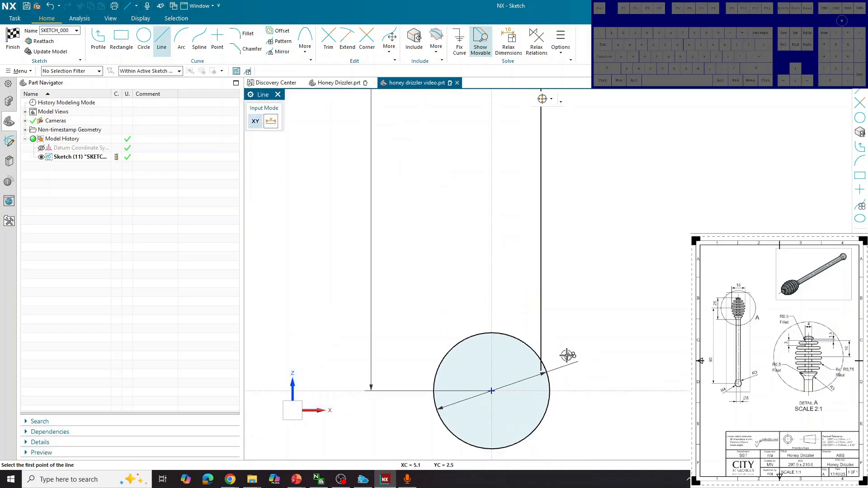
scroll(574, 352, "down", 1)
Step: Dimension the vertical line 2.5 mm from the vertical axis
left_click(162, 40)
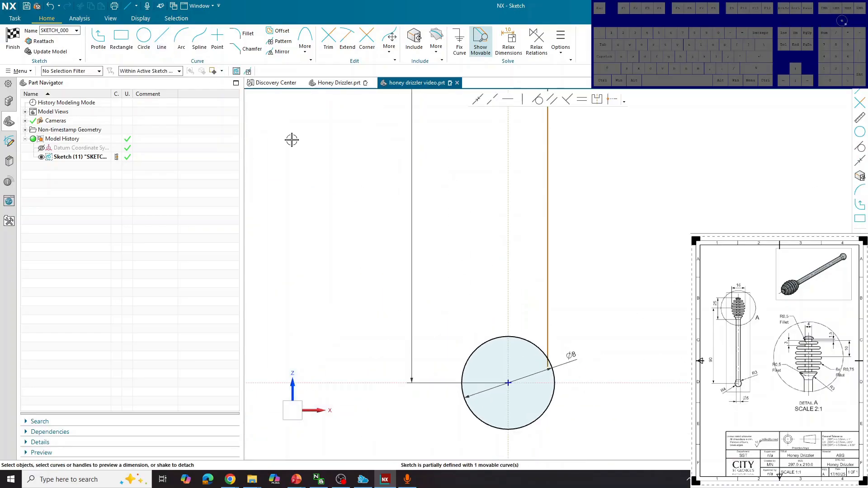
left_click(546, 200)
left_click(509, 200)
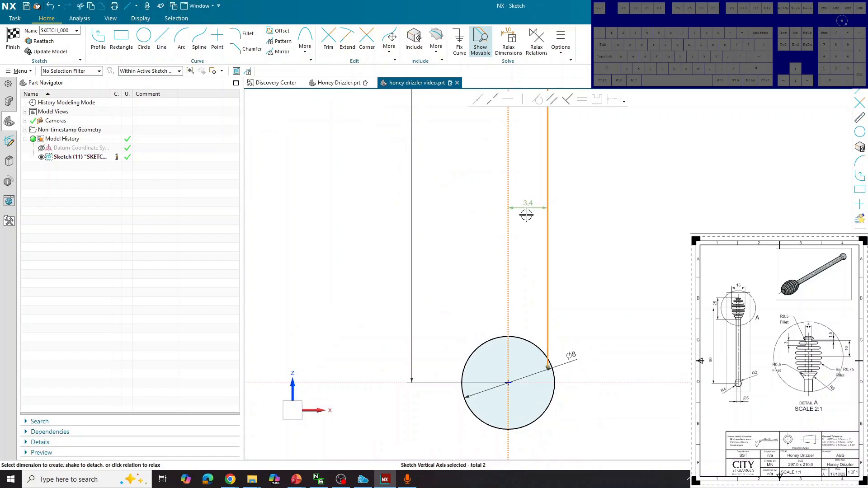
left_click(529, 204)
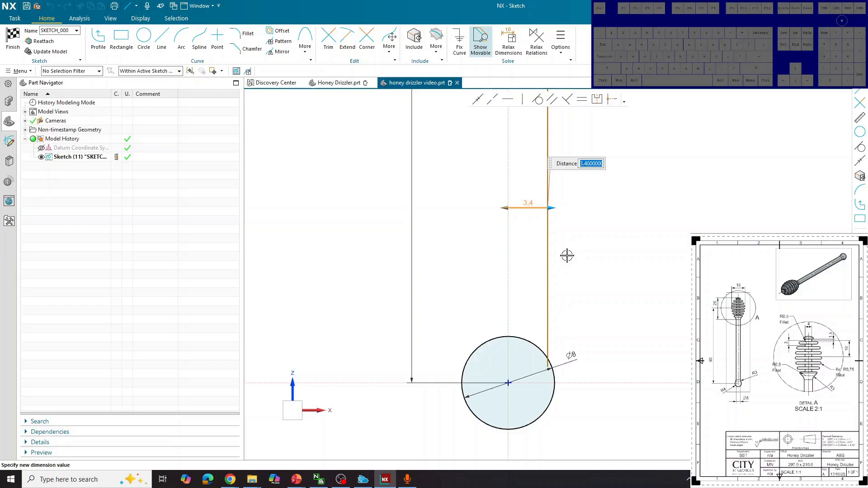
type("2,")
type("5")
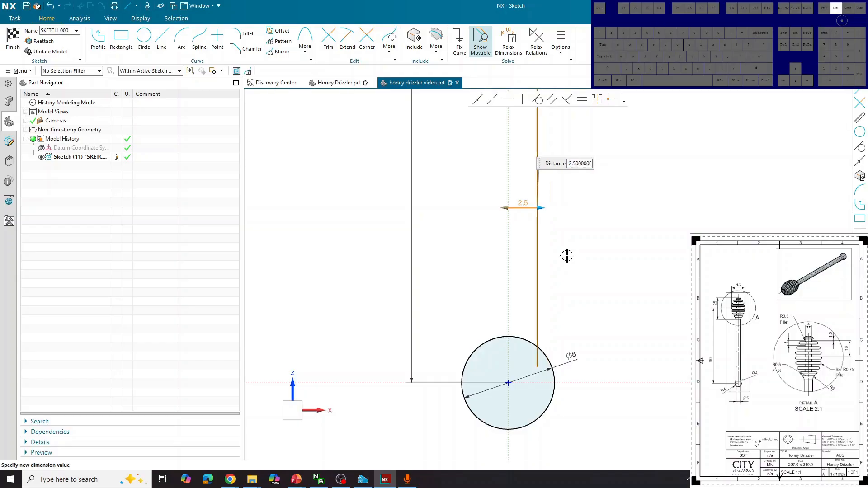
key("Return")
Step: Trim away the part of the line inside the ellipse
left_click(328, 40)
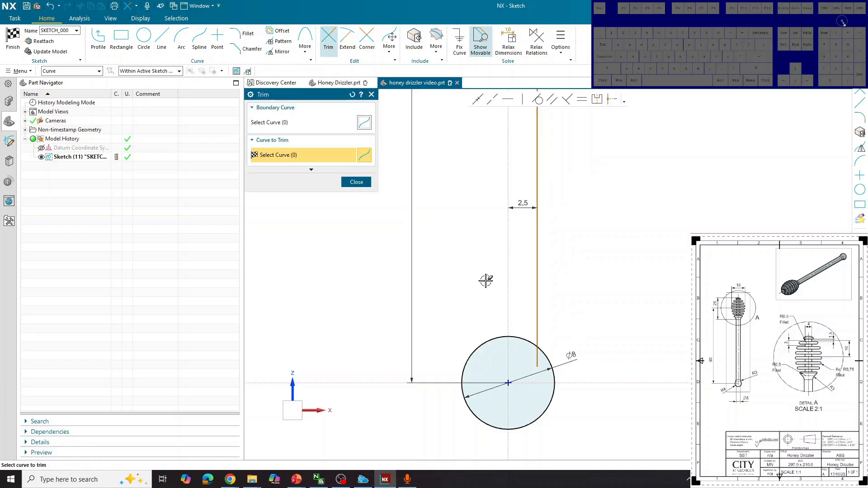
scroll(538, 362, "down", 5)
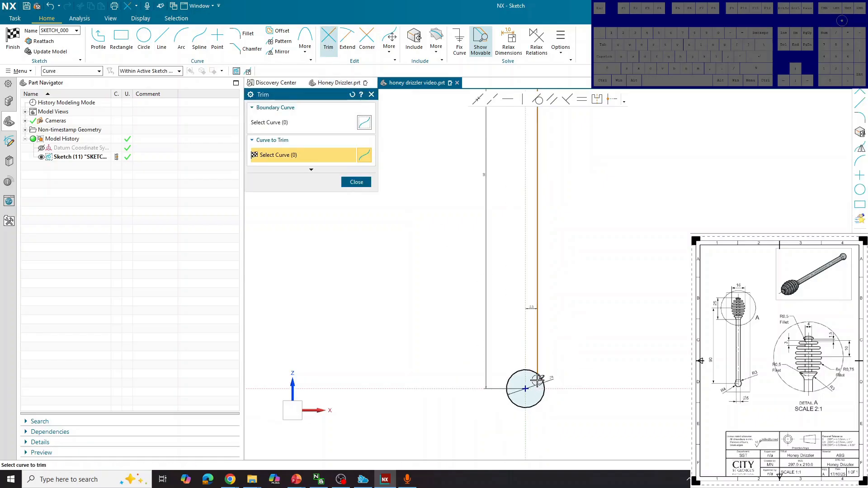
scroll(545, 230, "up", 4)
left_click(519, 331)
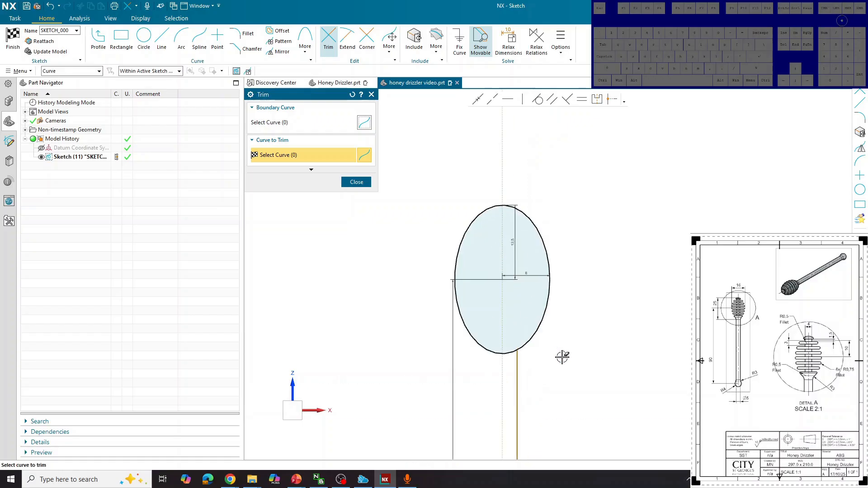
left_click(356, 182)
scroll(498, 174, "down", 4)
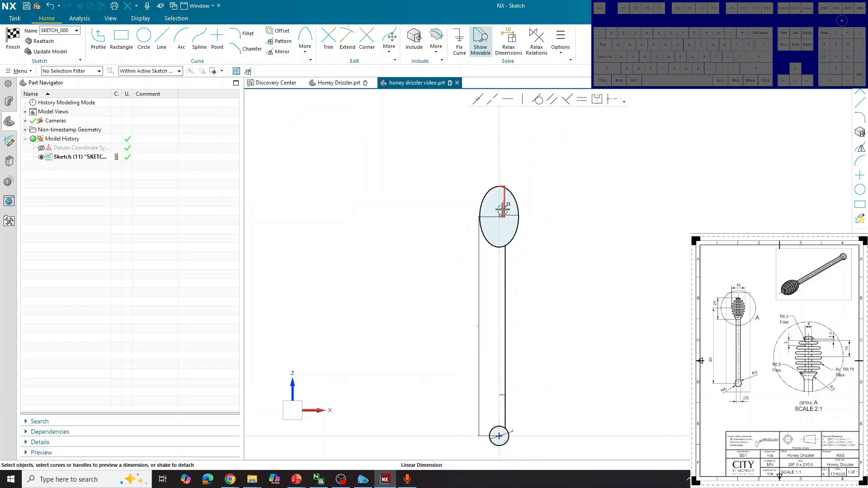
Step: Draw a line from the ellipse bottom, then undo the misplaced line
left_click(162, 40)
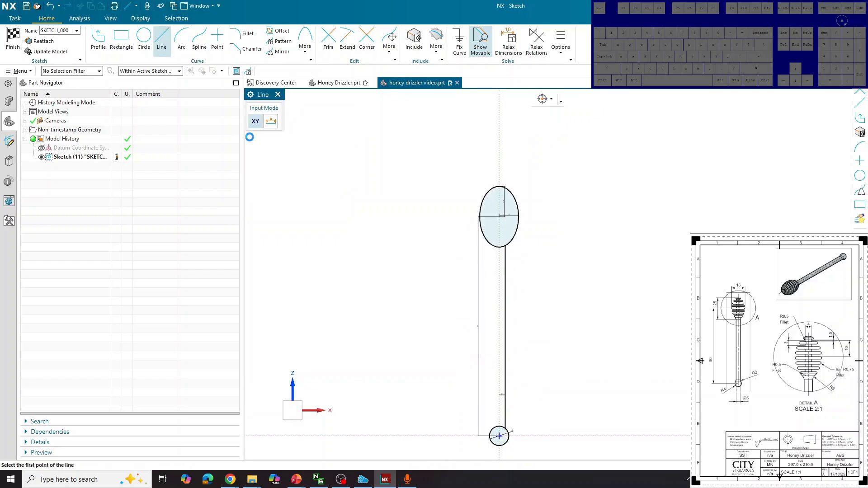
scroll(517, 270, "up", 4)
scroll(470, 188, "down", 3)
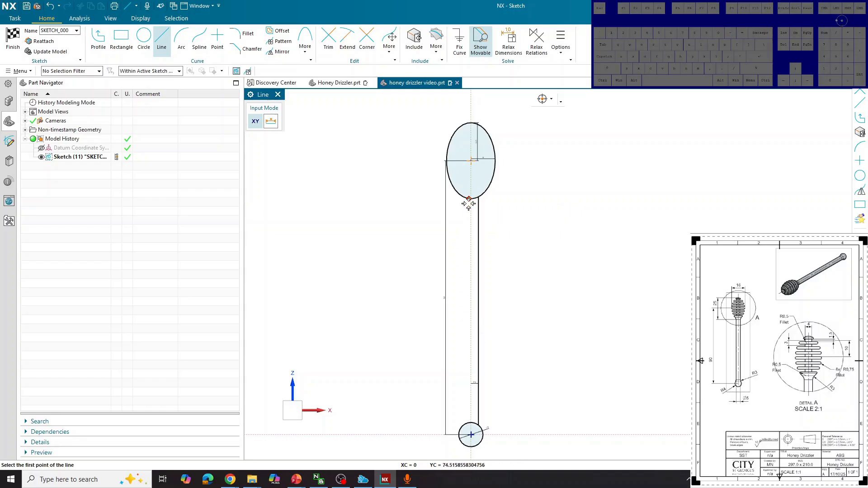
scroll(472, 220, "up", 3)
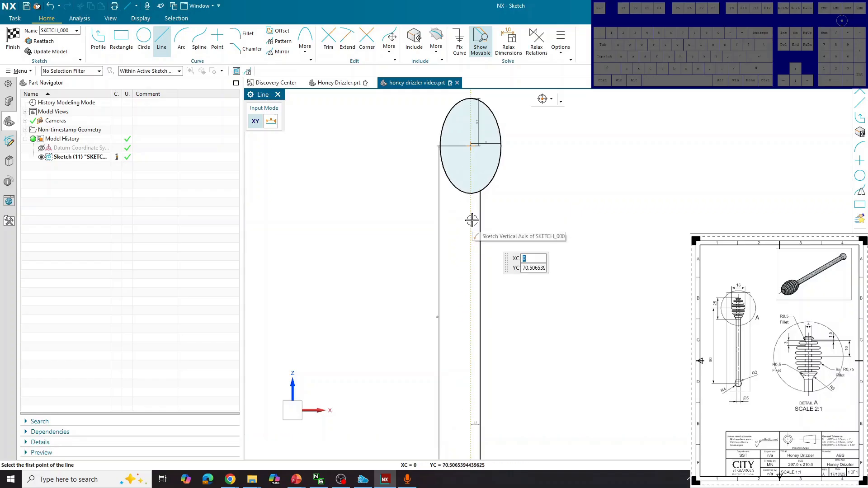
scroll(470, 179, "up", 3)
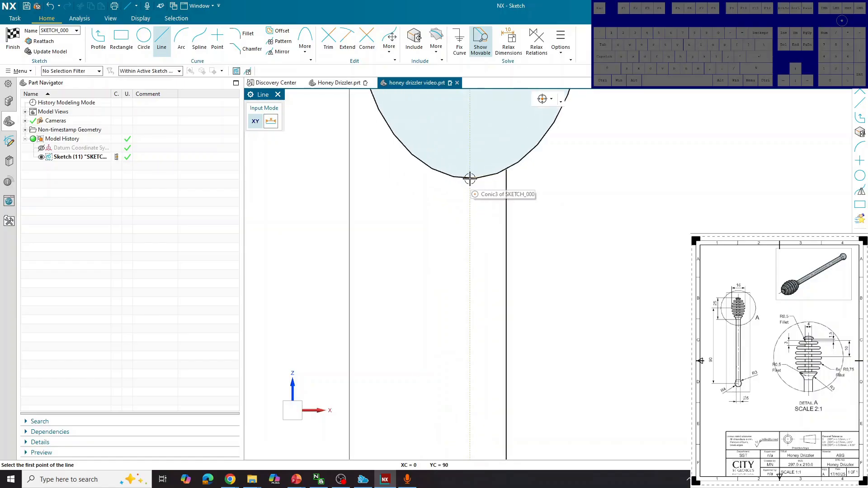
left_click(471, 180)
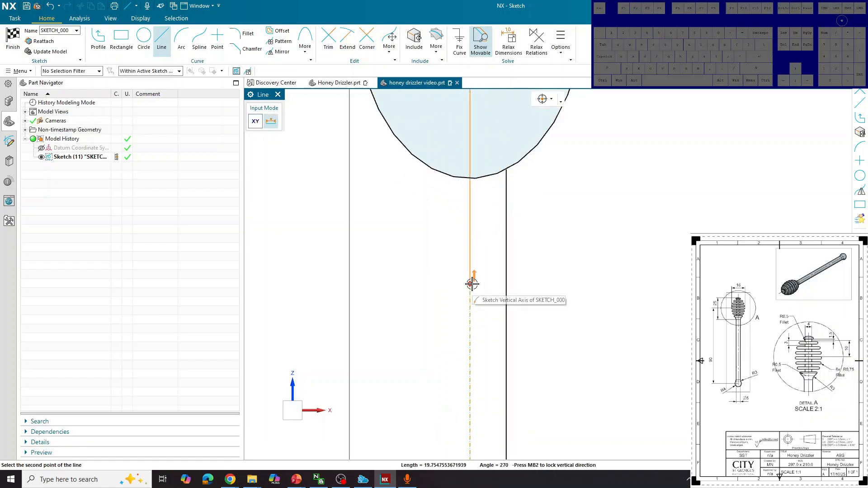
scroll(471, 283, "down", 3)
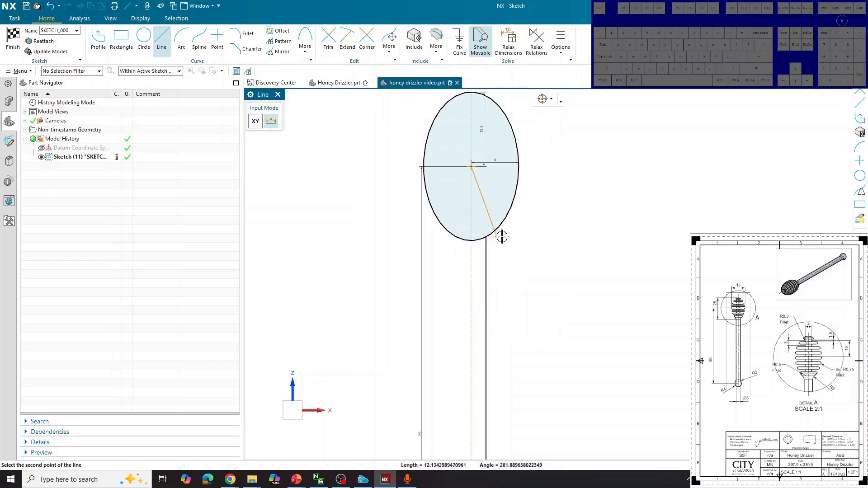
left_click(632, 220)
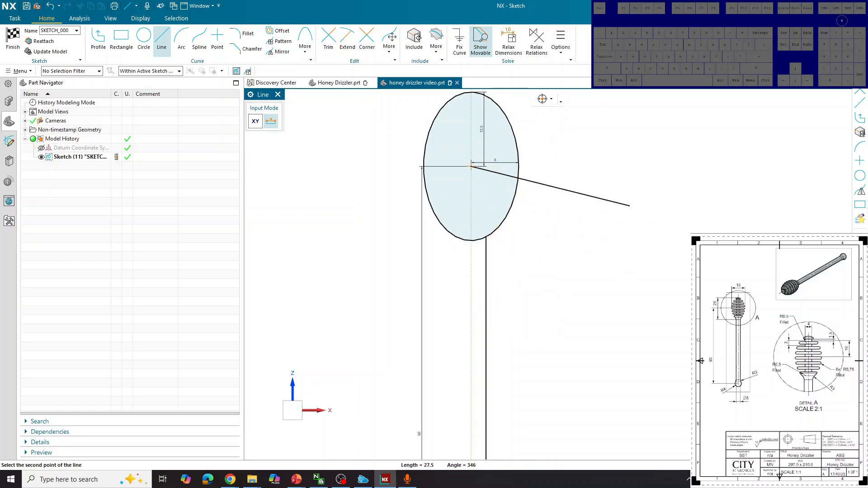
key("ctrl+z")
scroll(563, 300, "down", 3)
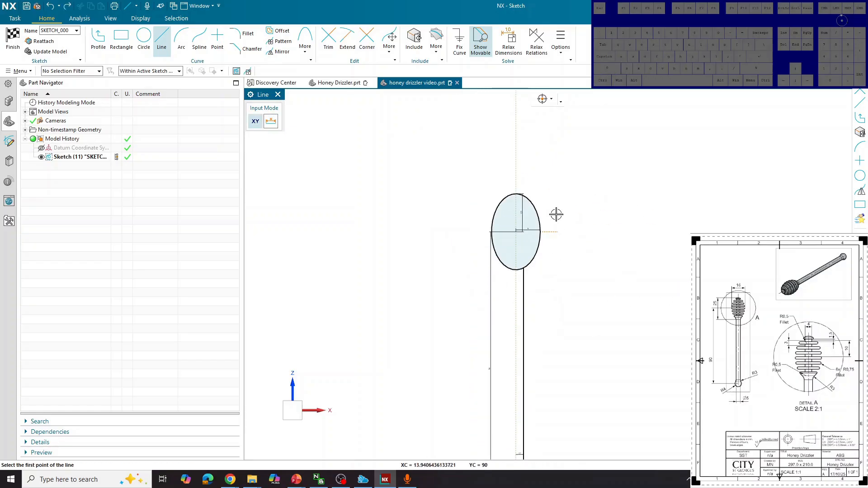
Step: Draw the axis line along the vertical axis past the ball end and finish the sketch
left_click(516, 113)
scroll(549, 143, "down", 3)
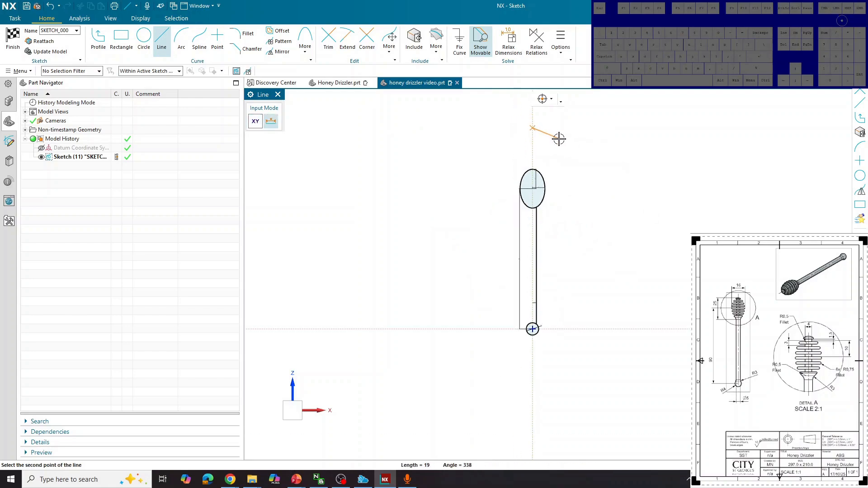
left_click(534, 396)
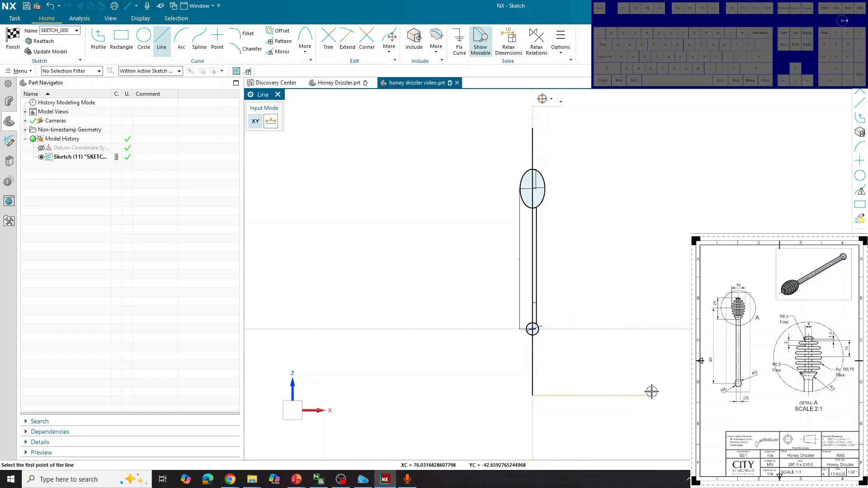
scroll(558, 292, "up", 4)
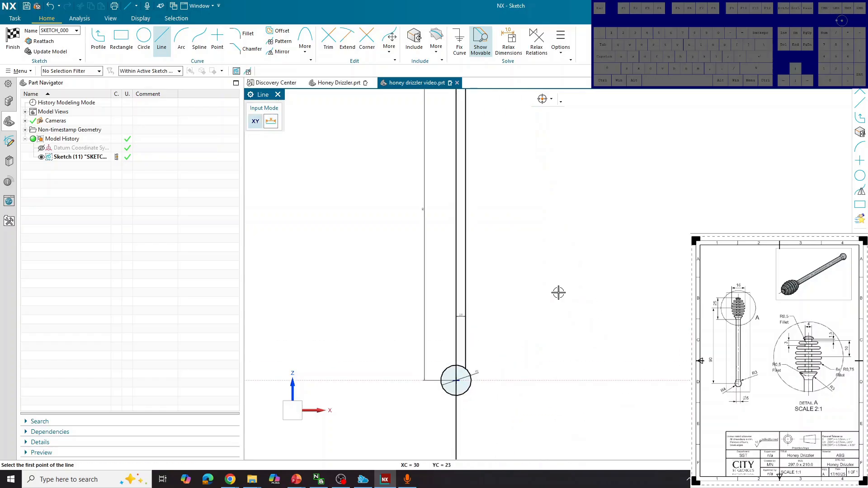
left_click(13, 40)
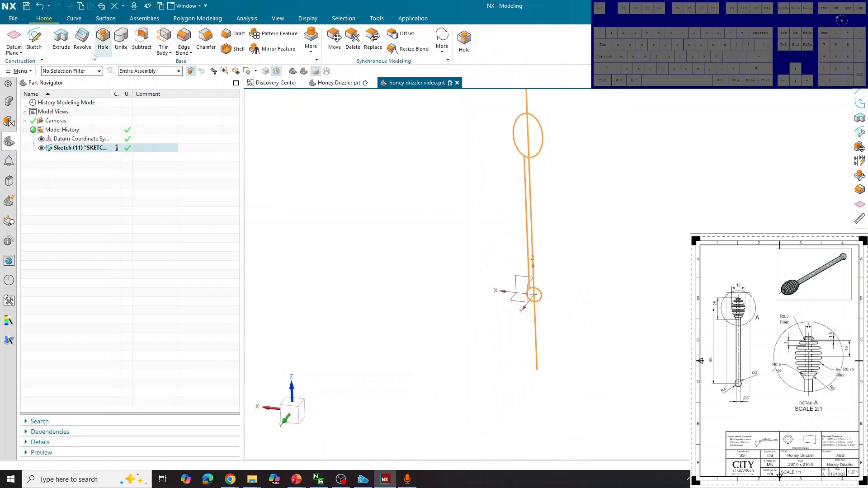
Step: Start a revolve with the left halves of the ellipse, handle and ball as section
left_click(82, 38)
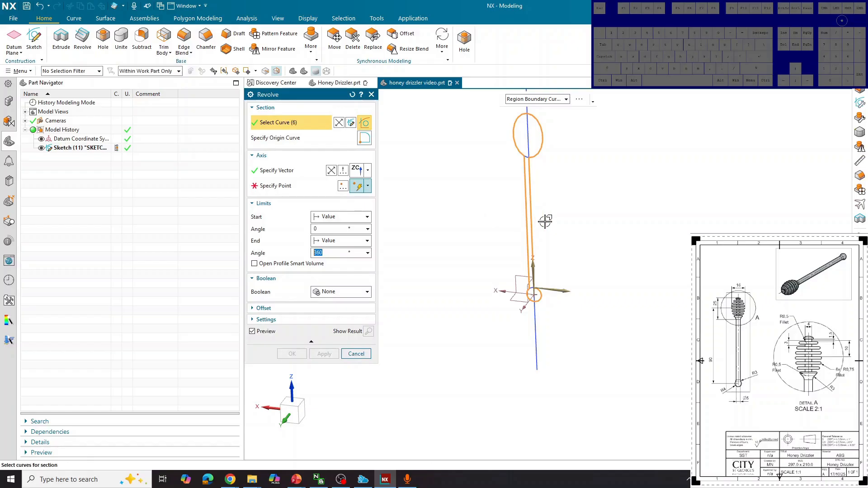
left_click(596, 212)
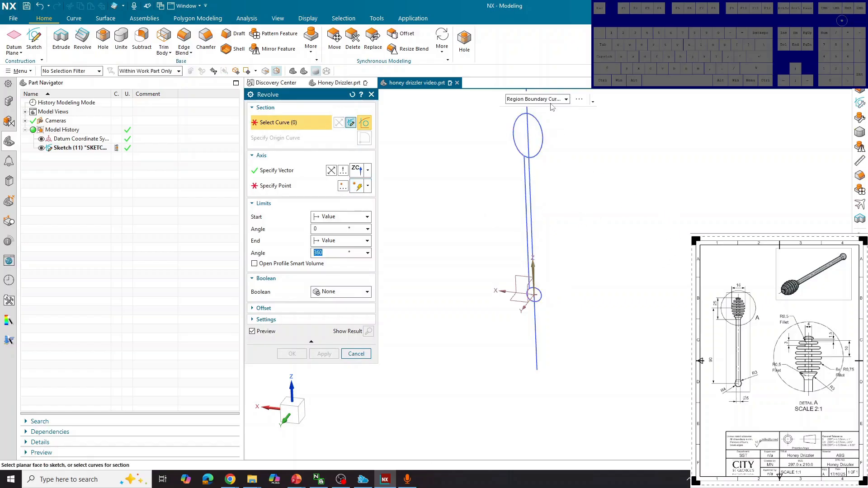
left_click(561, 100)
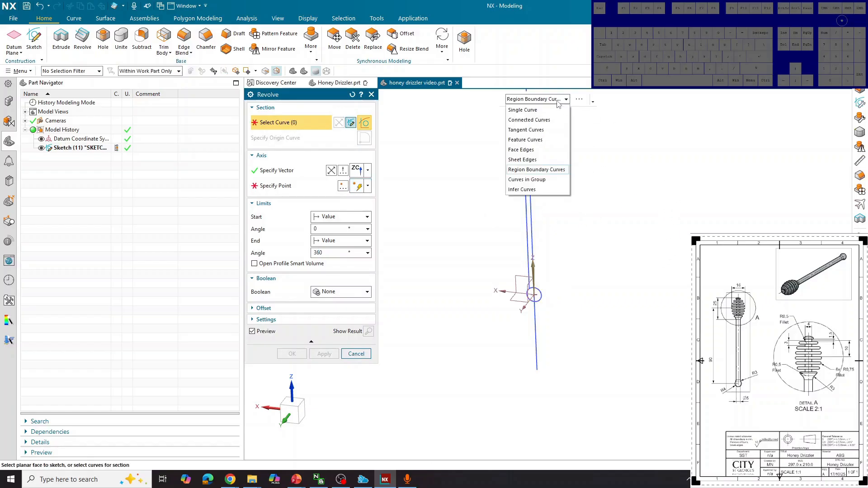
left_click(549, 170)
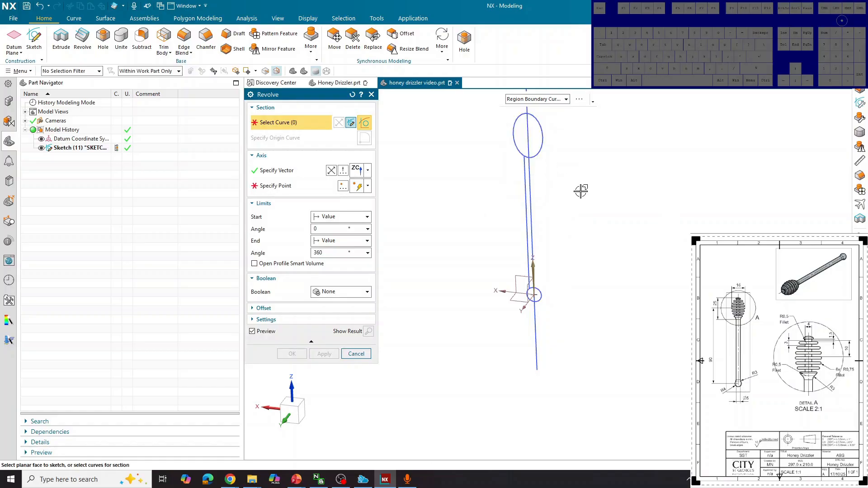
middle_click_drag(581, 192, 592, 186)
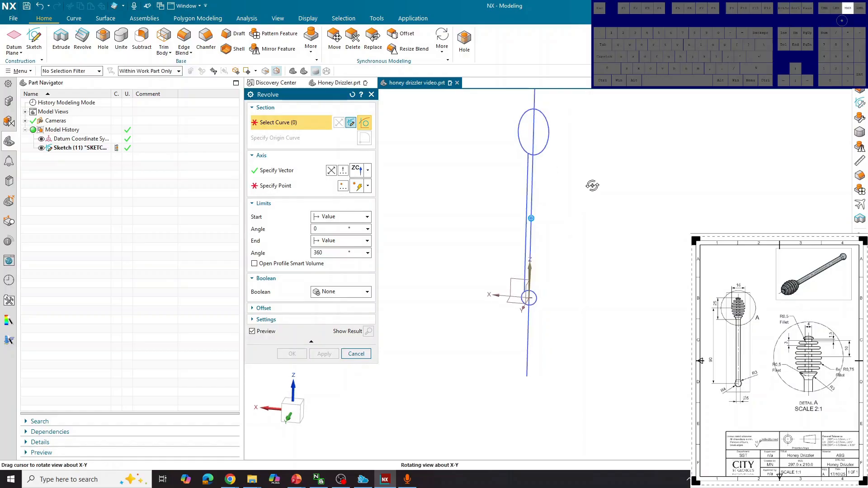
left_click(528, 137)
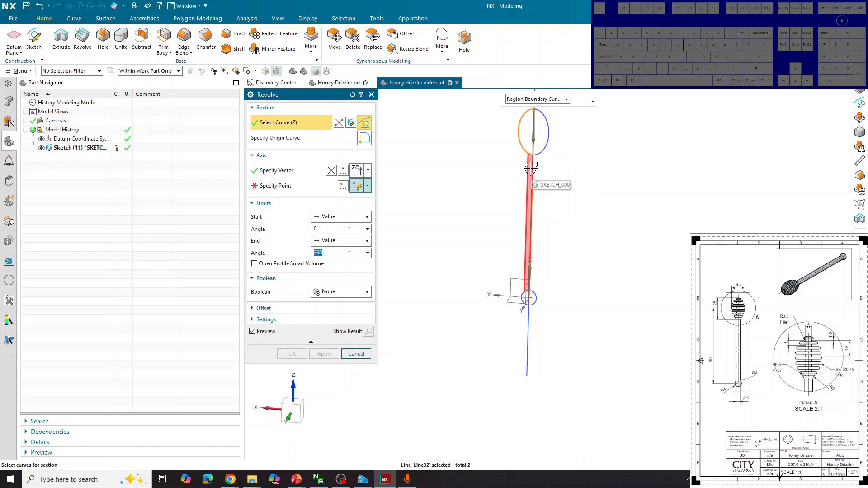
left_click(532, 204)
scroll(527, 289, "up", 3)
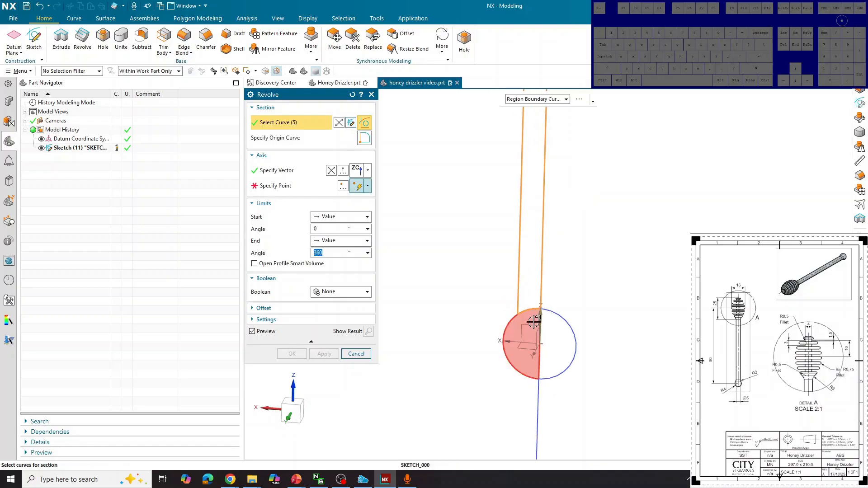
left_click(527, 342)
scroll(526, 336, "down", 3)
scroll(526, 335, "down", 1)
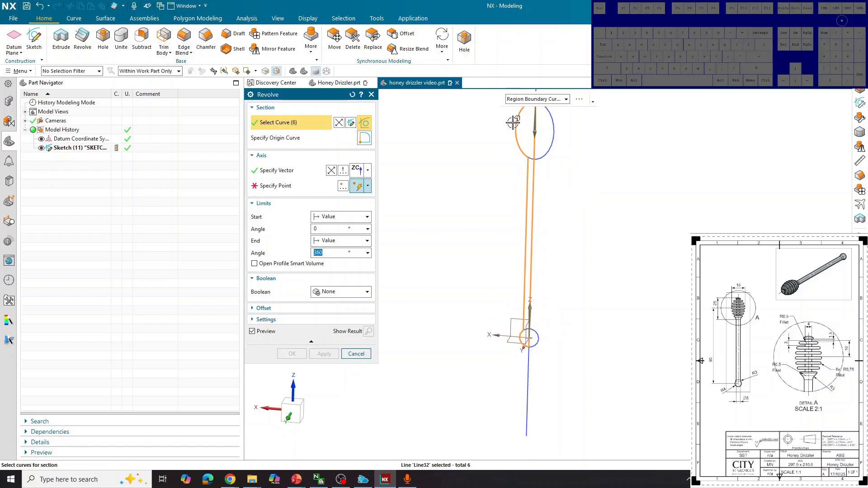
middle_click_drag(453, 178, 595, 199)
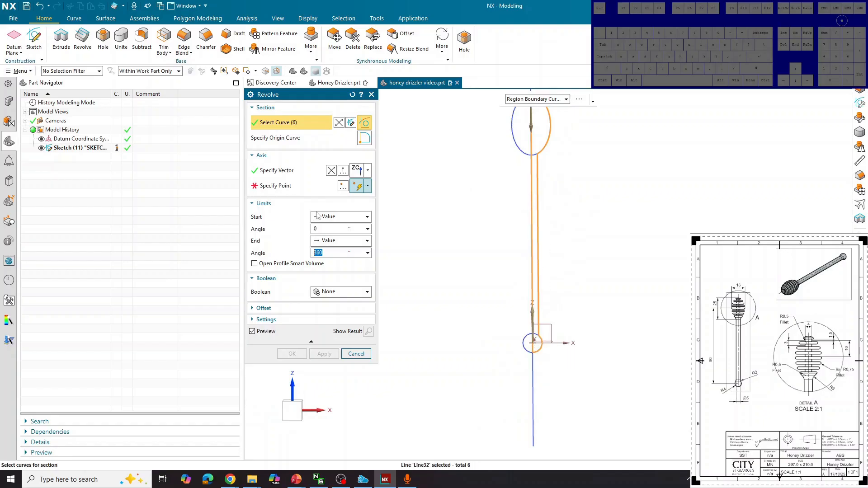
Step: Set the axis point at the axis line's endpoint and create the 360° revolve
left_click(309, 190)
scroll(537, 301, "down", 3)
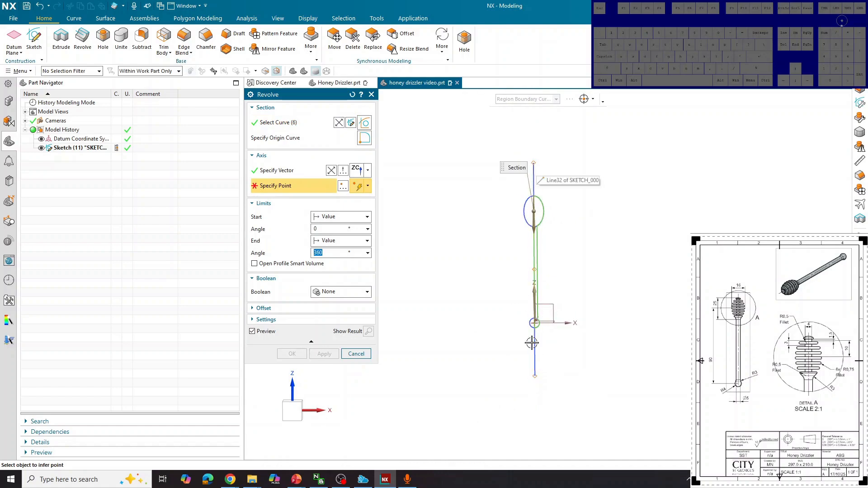
left_click(535, 376)
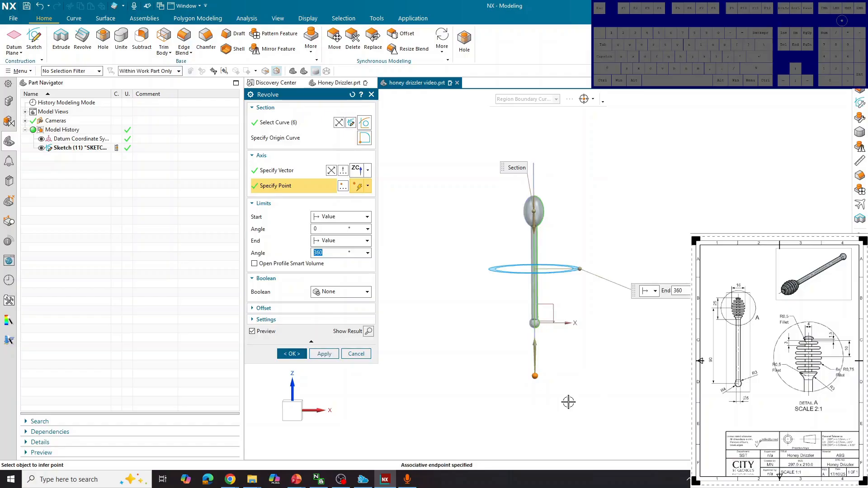
left_click(569, 403)
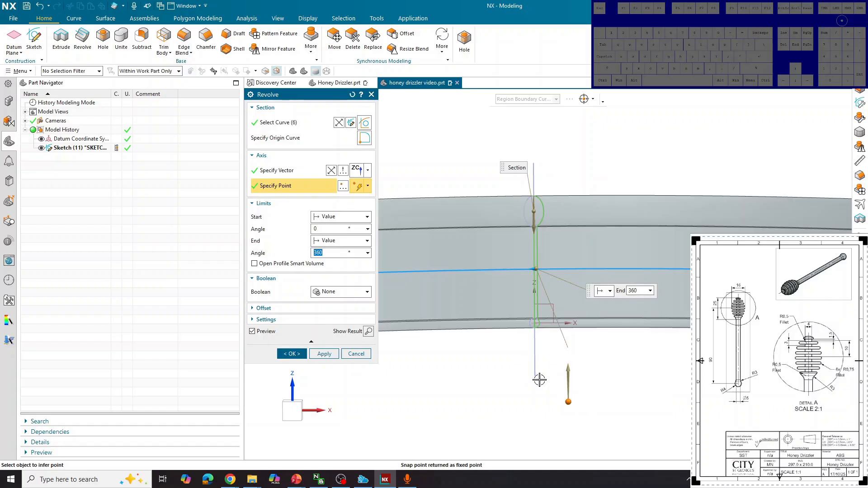
left_click(536, 376)
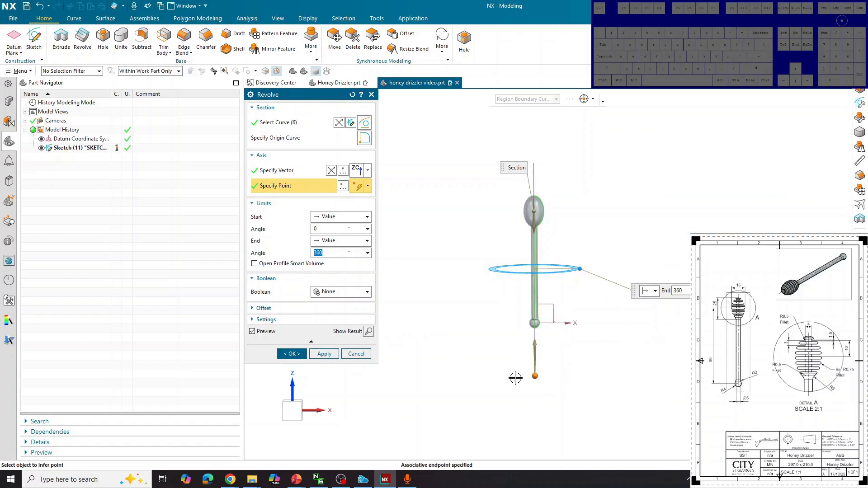
left_click(291, 354)
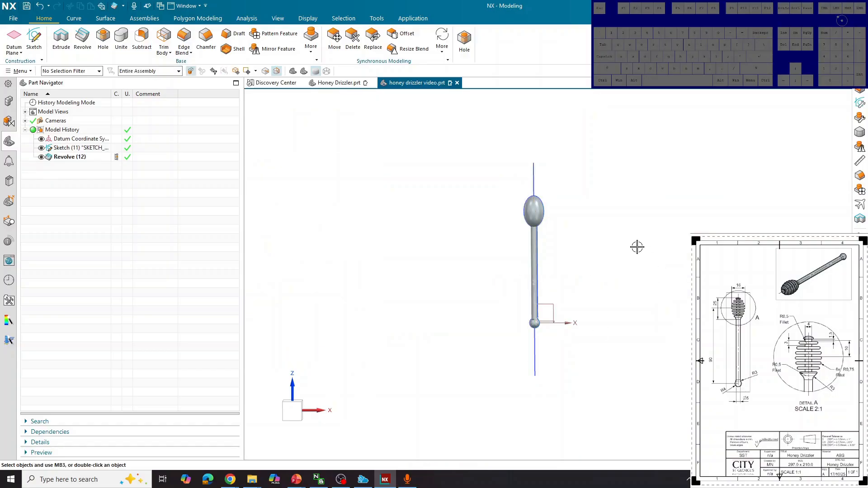
Step: Start a new sketch on the plane facing the oval head and launch the Rectangle tool
middle_click_drag(637, 247, 701, 258)
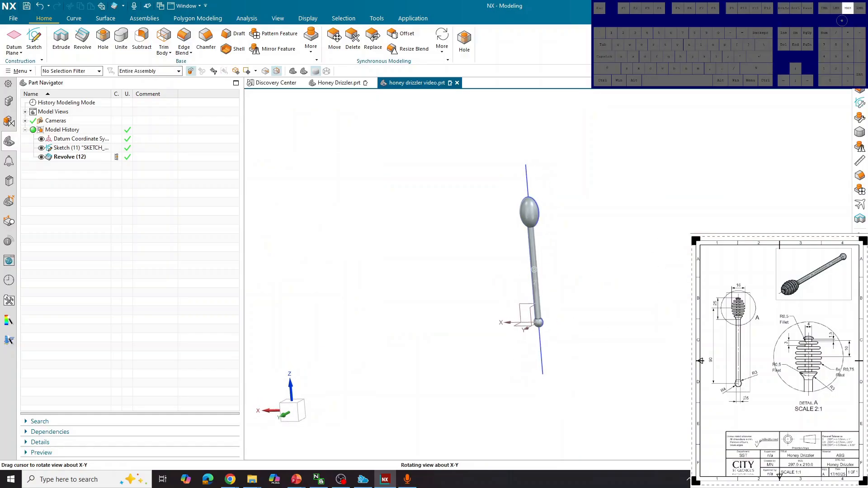
middle_click_drag(608, 241, 602, 240)
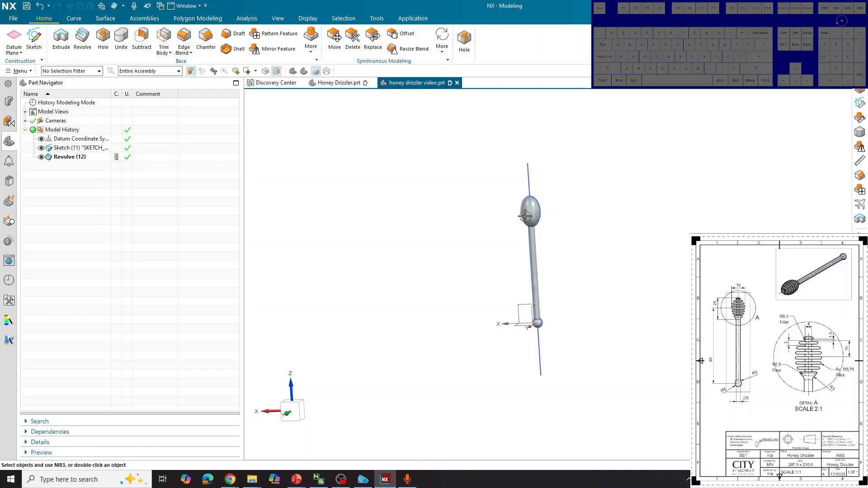
left_click(34, 40)
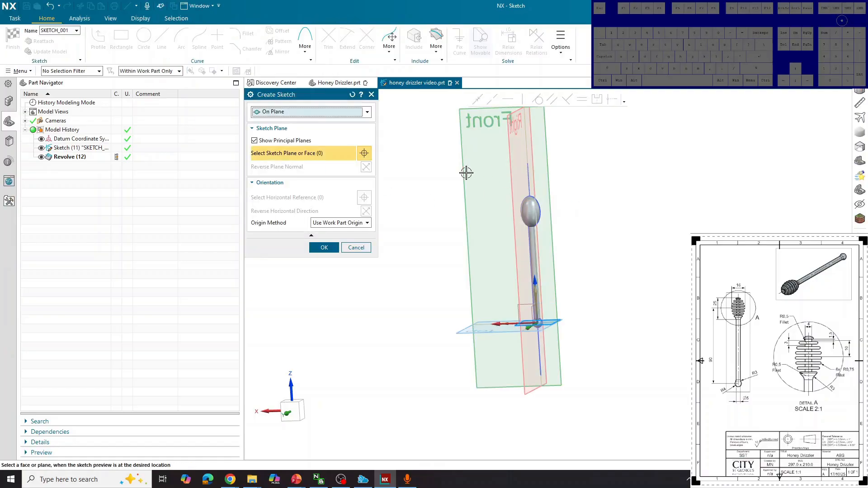
left_click(323, 248)
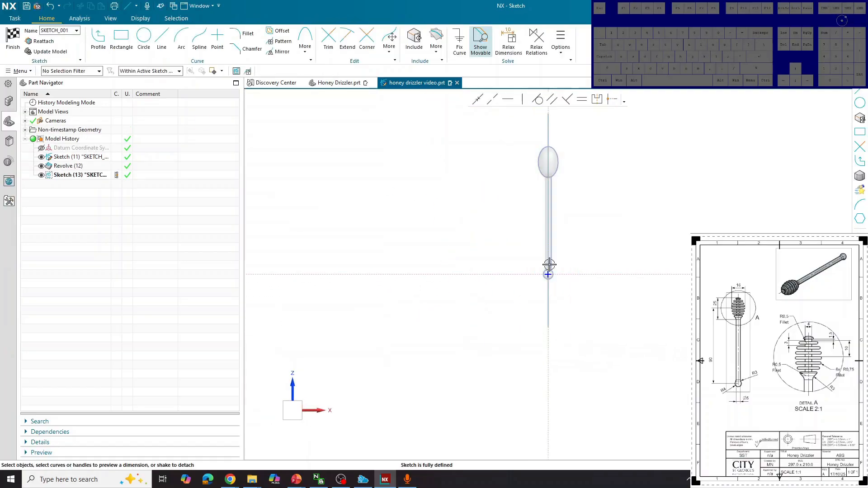
scroll(558, 172, "up", 3)
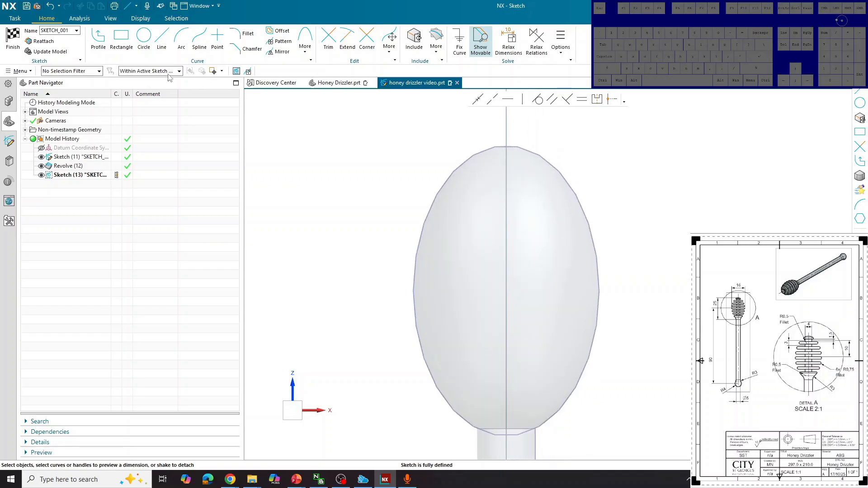
left_click(121, 38)
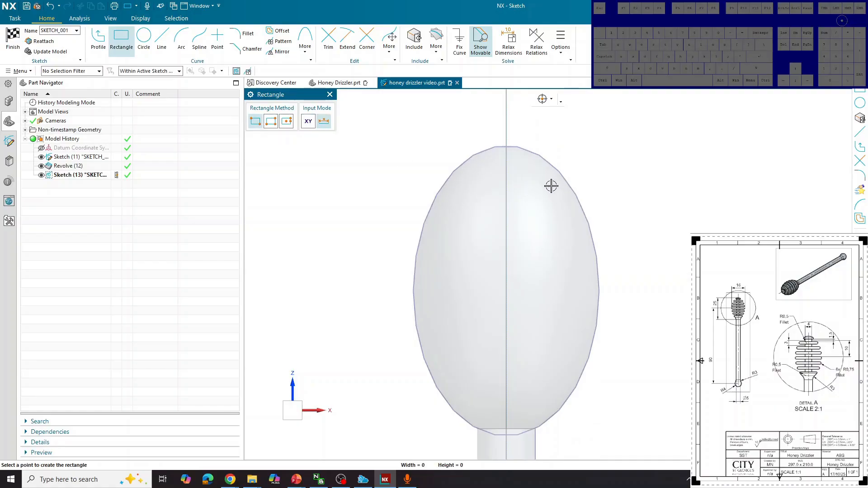
Step: Draw a rectangle overlapping the upper right edge of the oval head
left_click(549, 183)
left_click(662, 222)
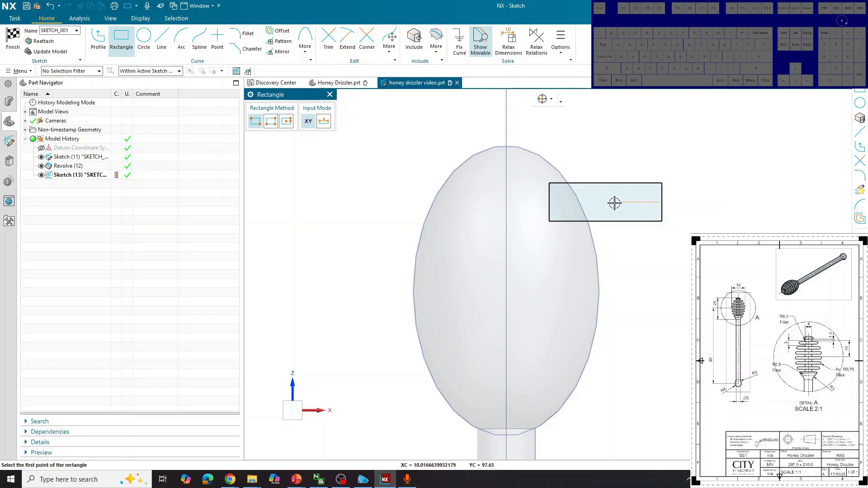
left_click(122, 41)
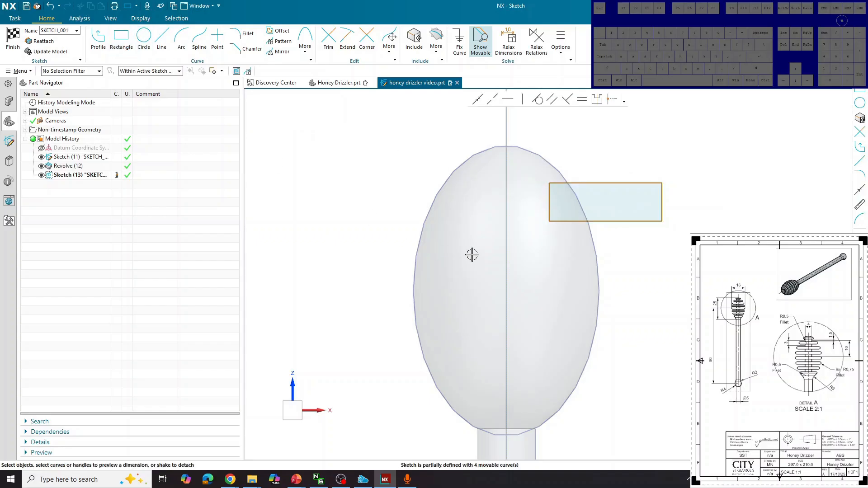
Step: Include the head's centre point in the sketch as reference geometry
left_click(411, 40)
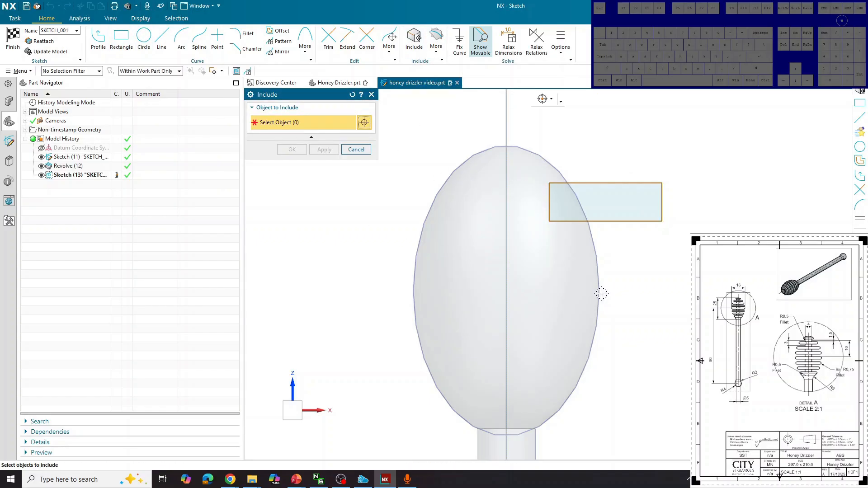
left_click(507, 291)
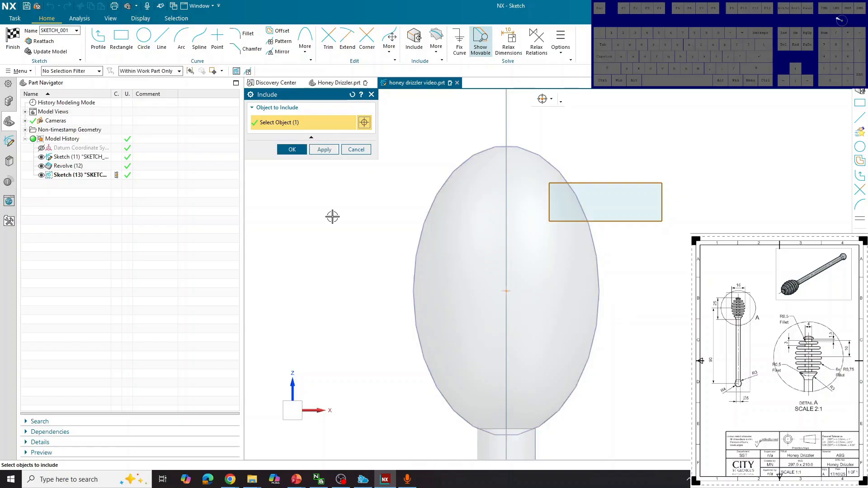
left_click(292, 150)
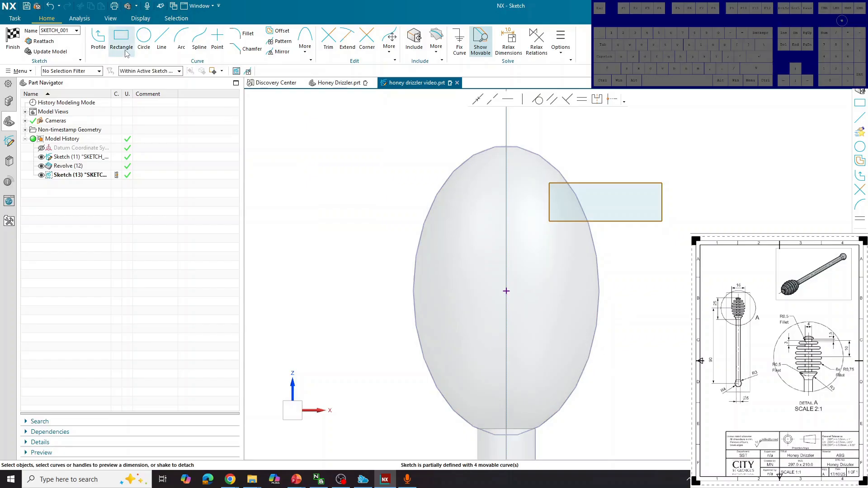
left_click(121, 36)
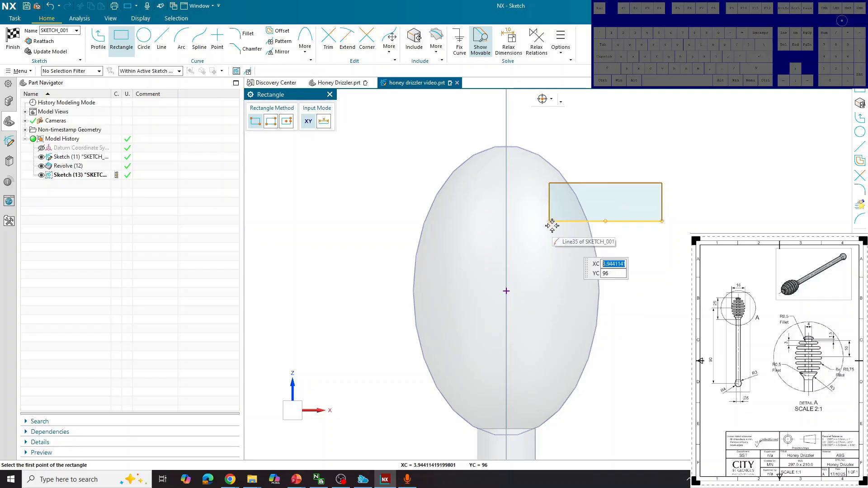
Step: Dimension the rectangle's left-edge midpoint 10 vertically above the head's centre point
left_click(549, 201)
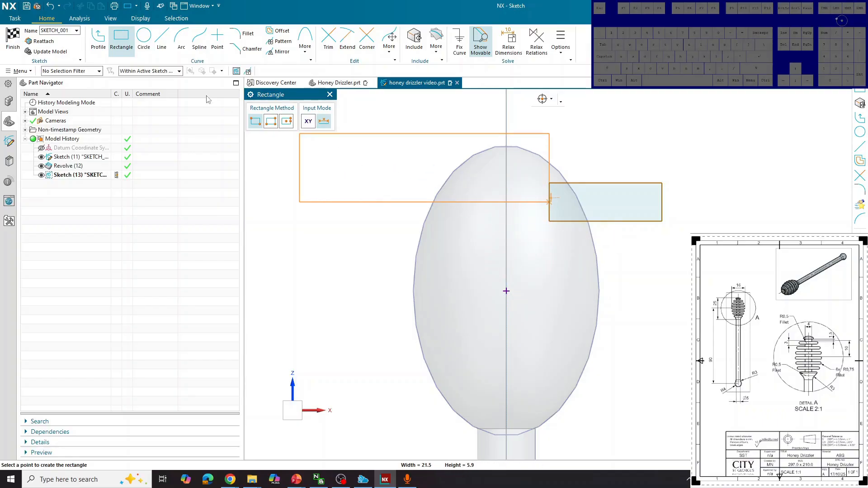
left_click(131, 54)
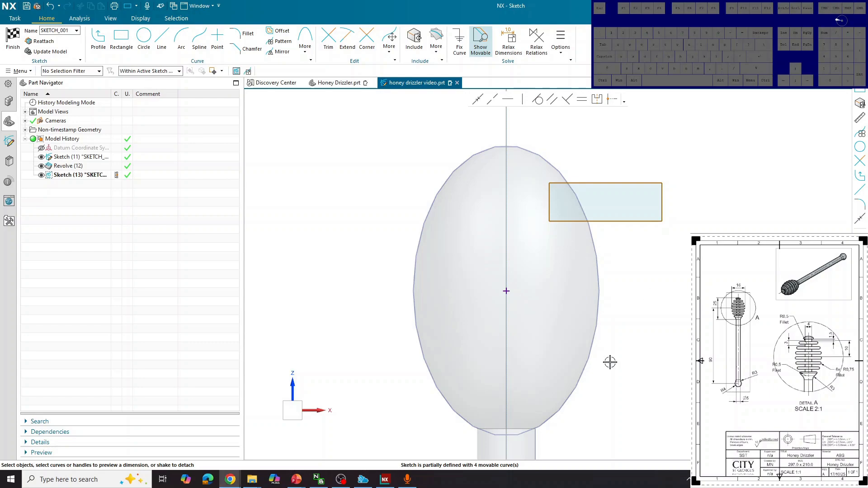
left_click(550, 202)
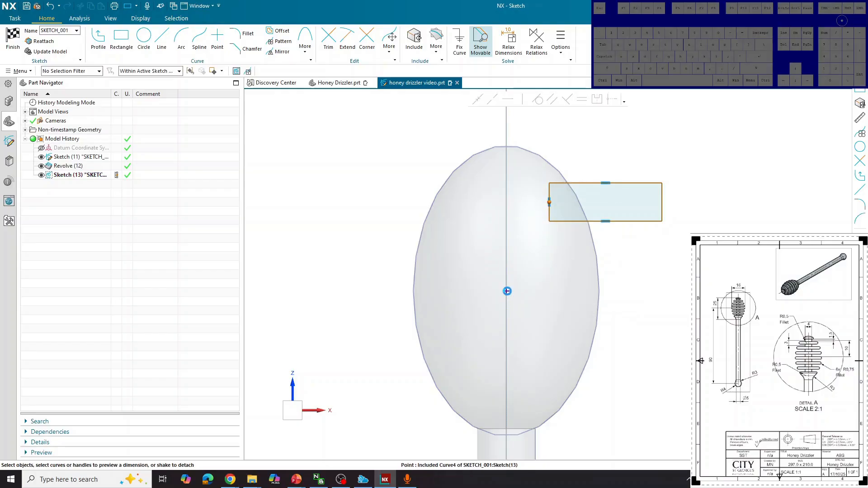
left_click(507, 292)
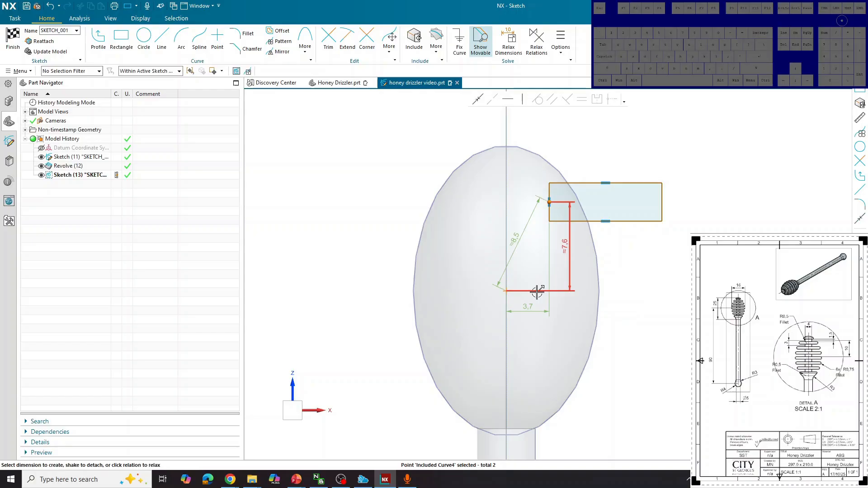
left_click(566, 248)
left_click(533, 249)
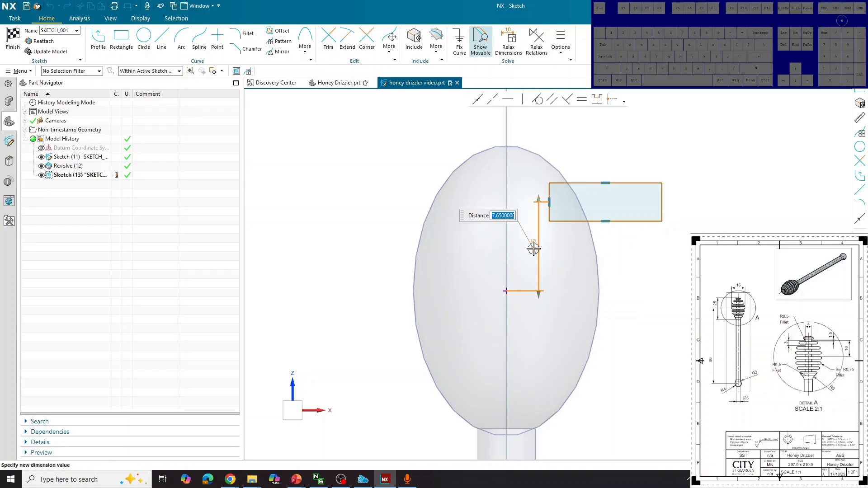
type("10")
key("Return")
left_click(620, 220)
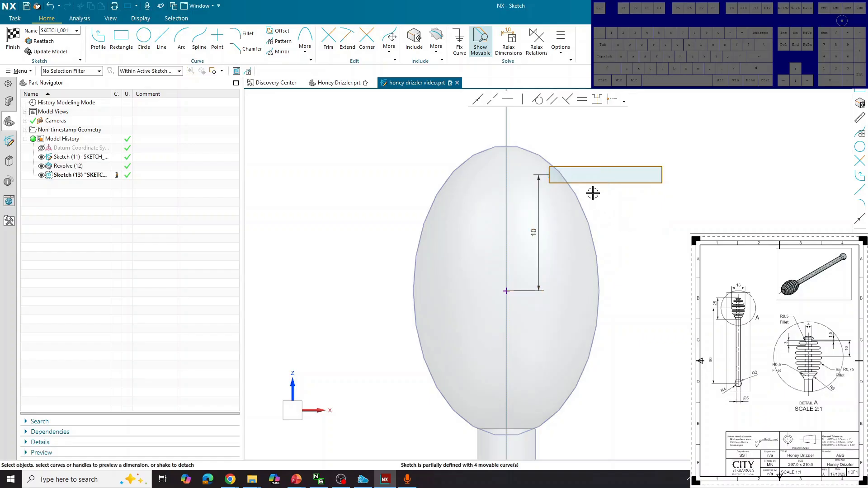
Step: Dimension the rectangle's left edge 2 from the vertical sketch axis
scroll(560, 174, "up", 4)
left_click(529, 173)
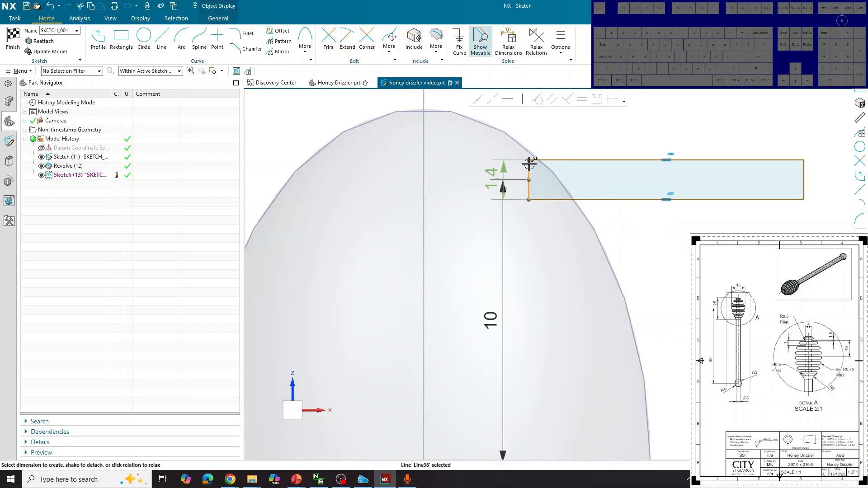
left_click(423, 162)
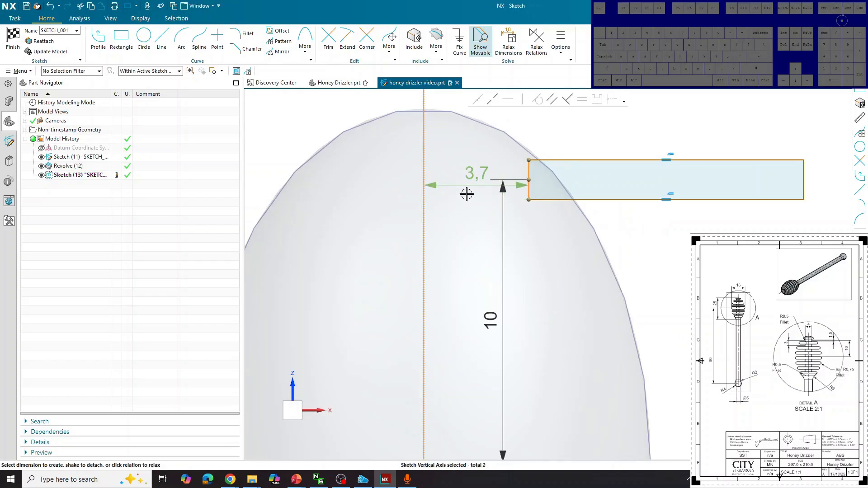
left_click(470, 180)
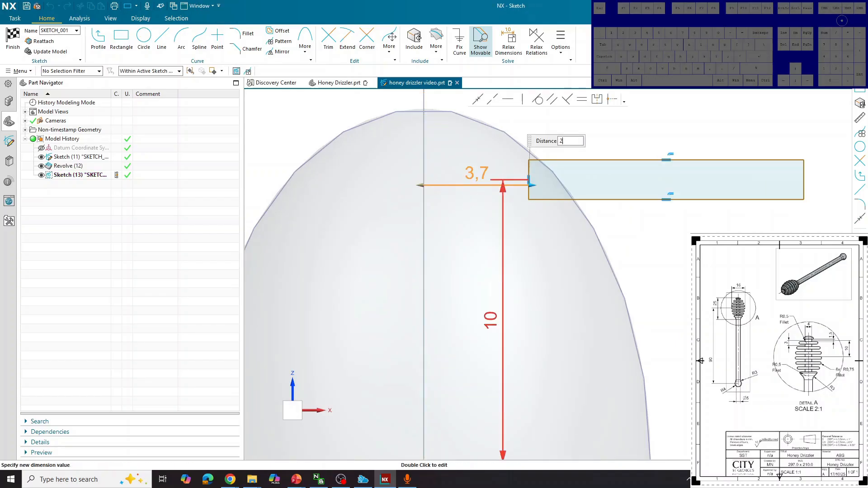
type("2")
key("Return")
middle_click(650, 241)
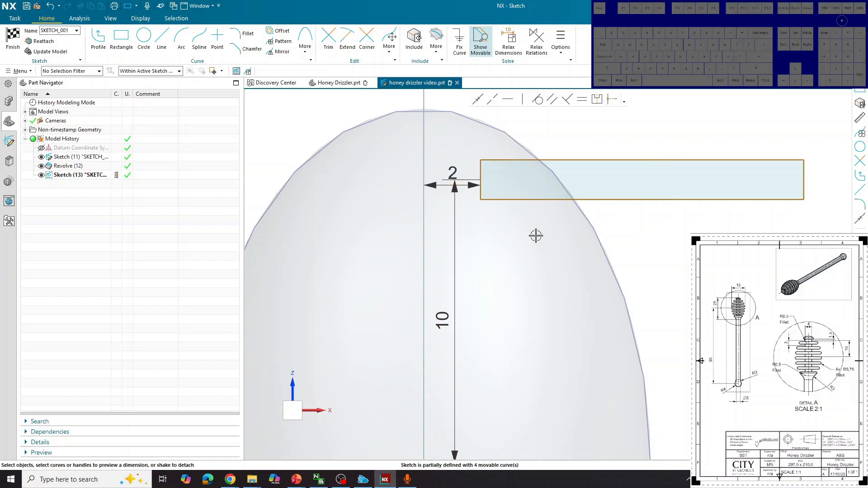
Step: Set the rectangle's height to 1.5
scroll(557, 261, "up", 5)
scroll(644, 206, "down", 6)
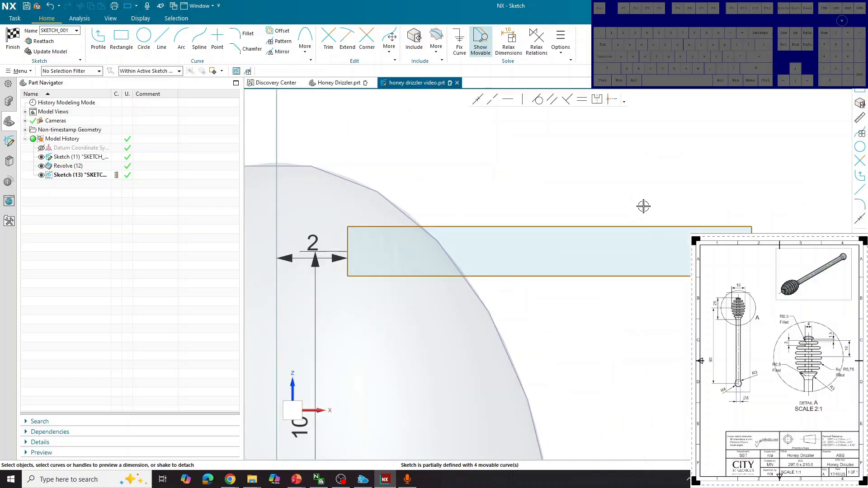
left_click(348, 241)
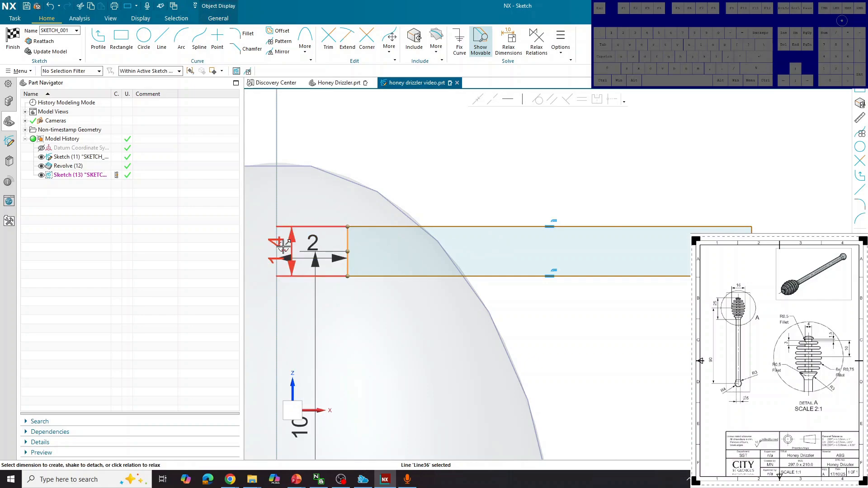
left_click_drag(283, 247, 471, 250)
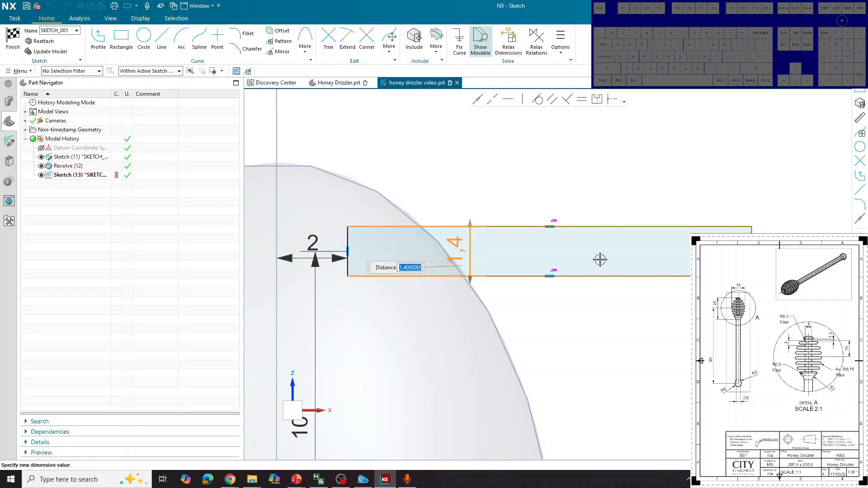
type("1.5")
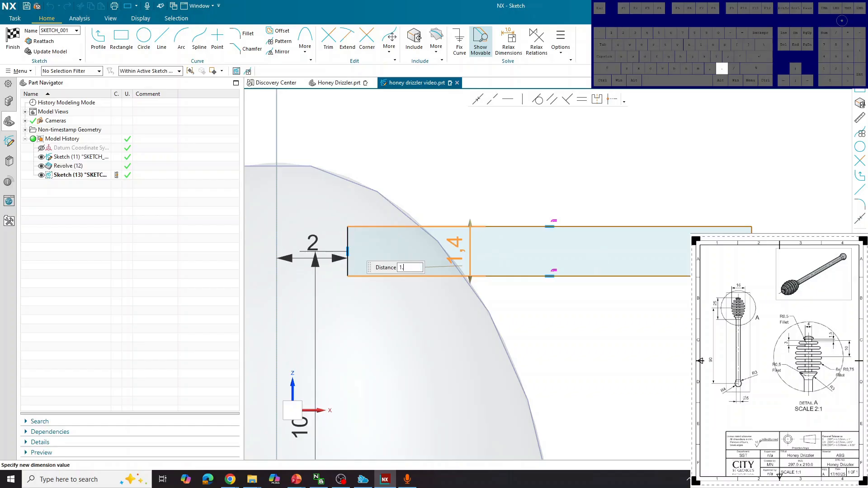
key("Return")
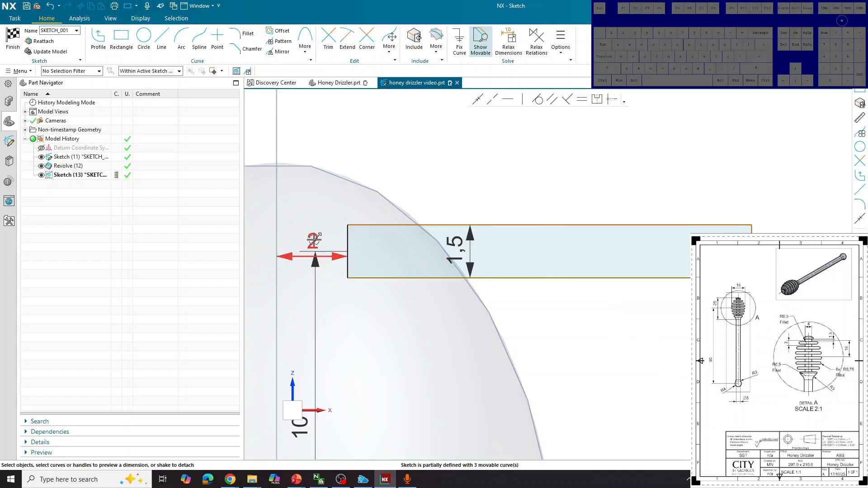
Step: Set the rectangle's top-edge width to 10 and zoom out to check the sketch
left_click(539, 225)
left_click(559, 183)
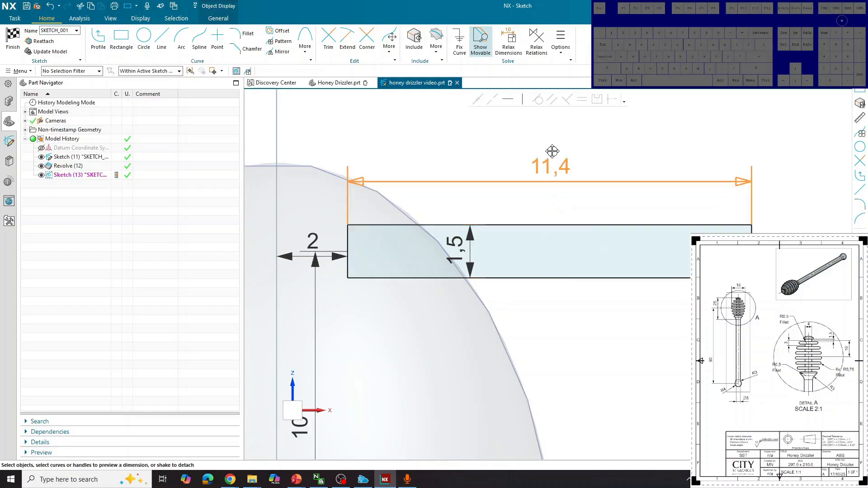
type("10")
key("Return")
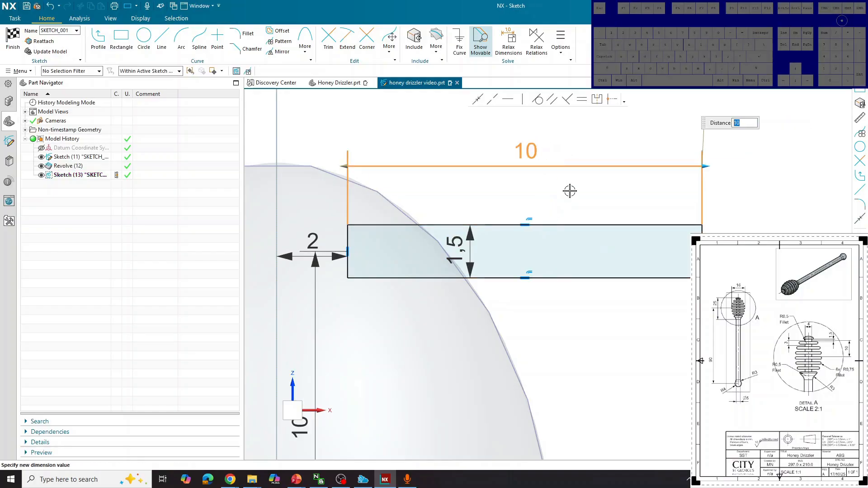
left_click(638, 336)
scroll(638, 336, "down", 4)
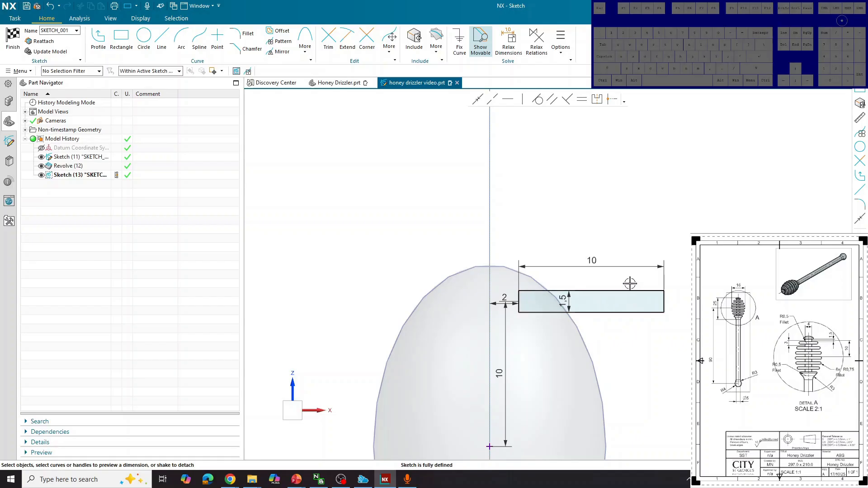
scroll(626, 245, "down", 3)
scroll(619, 294, "up", 2)
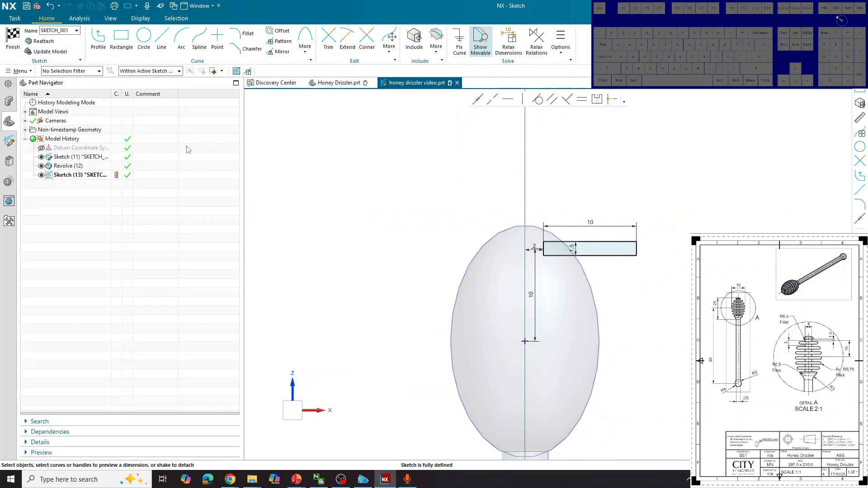
Step: Select the rectangle's four edges for a Pattern Curve
left_click(275, 40)
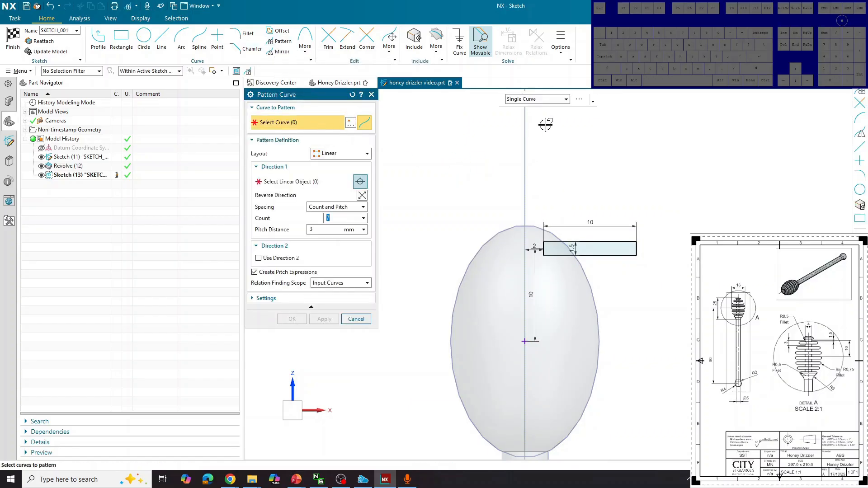
left_click(605, 251)
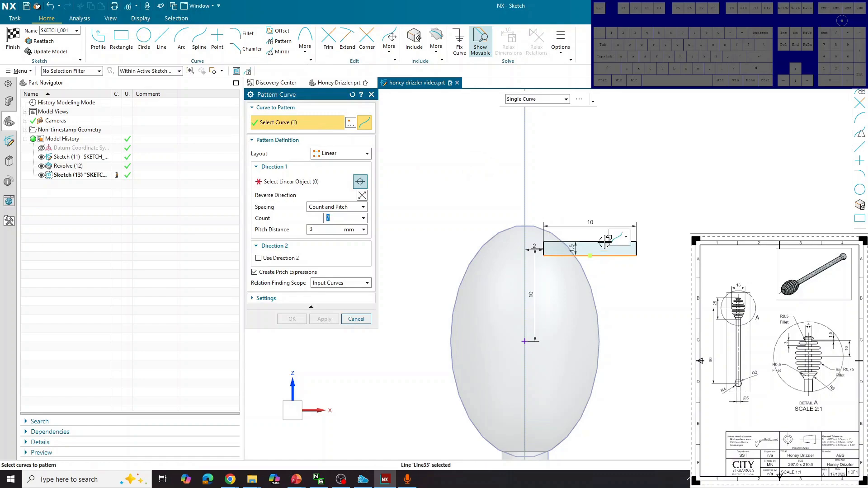
left_click(605, 242)
left_click(545, 248)
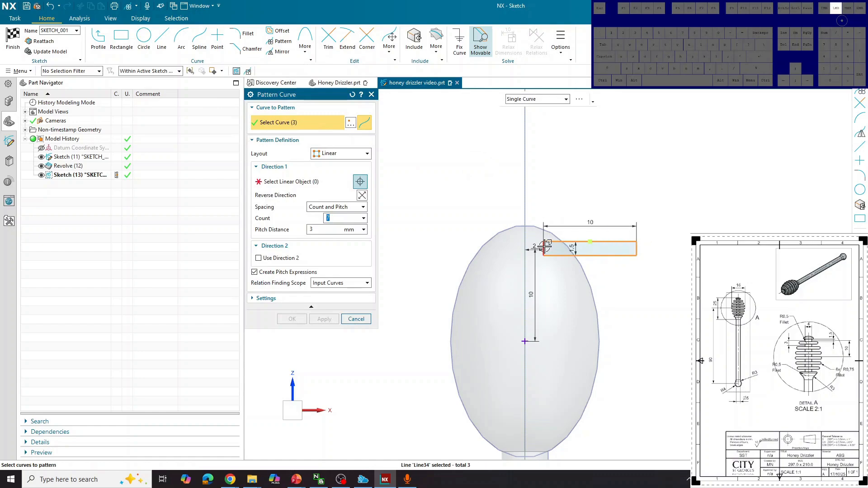
left_click(637, 248)
Step: Pattern the rectangle linearly down the vertical axis, 7 copies 3 mm apart, and finish the sketch
left_click(343, 154)
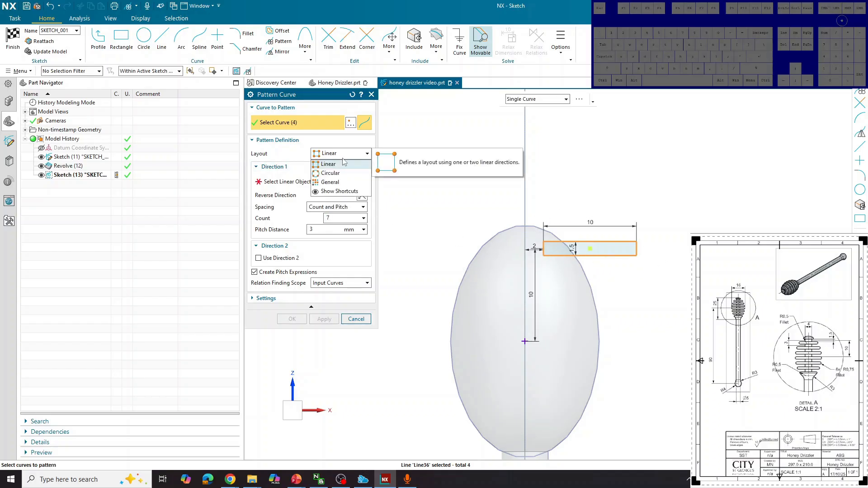
left_click(343, 164)
left_click(312, 183)
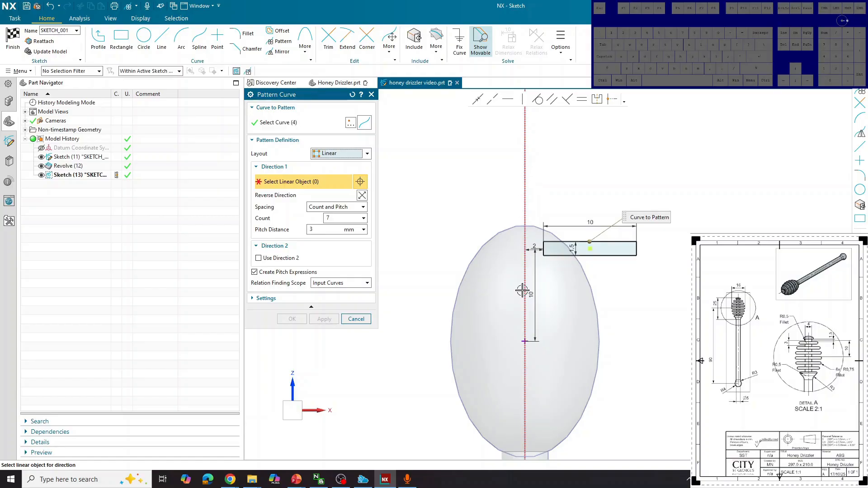
left_click(526, 163)
scroll(548, 302, "down", 2)
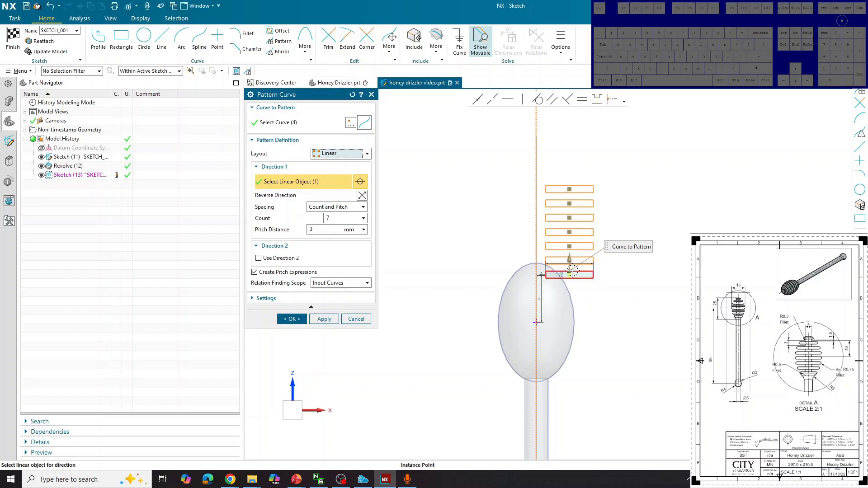
left_click(362, 196)
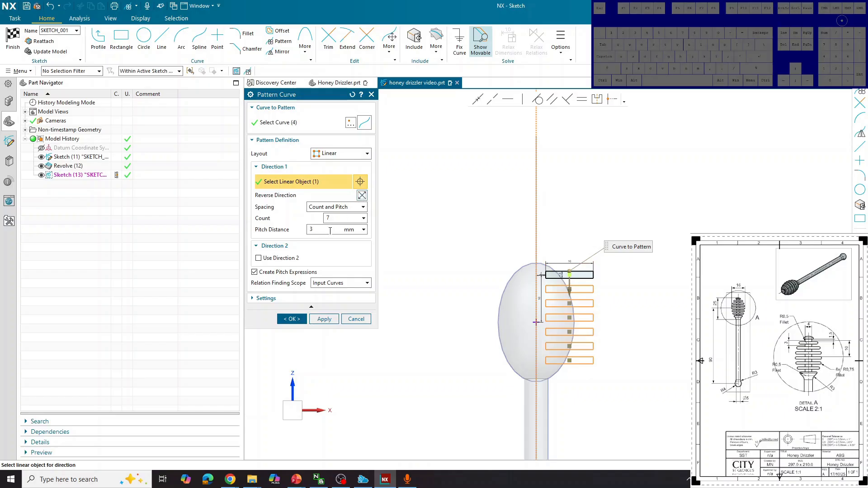
left_click(330, 229)
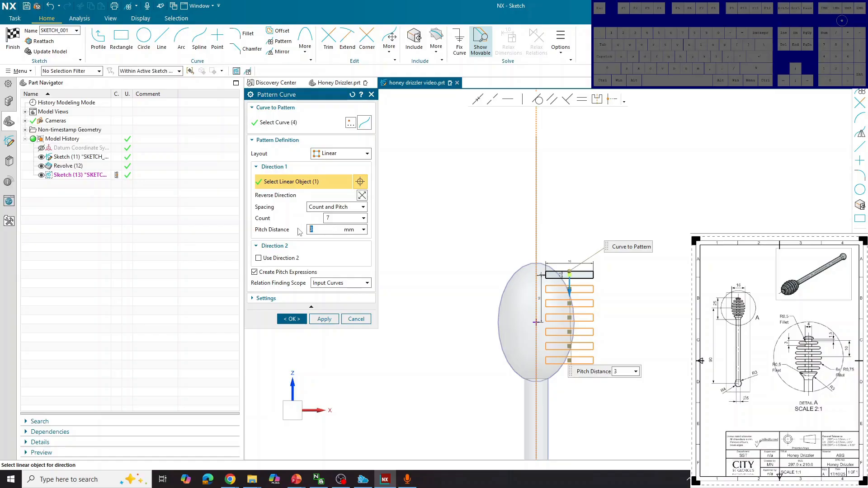
left_click(331, 218)
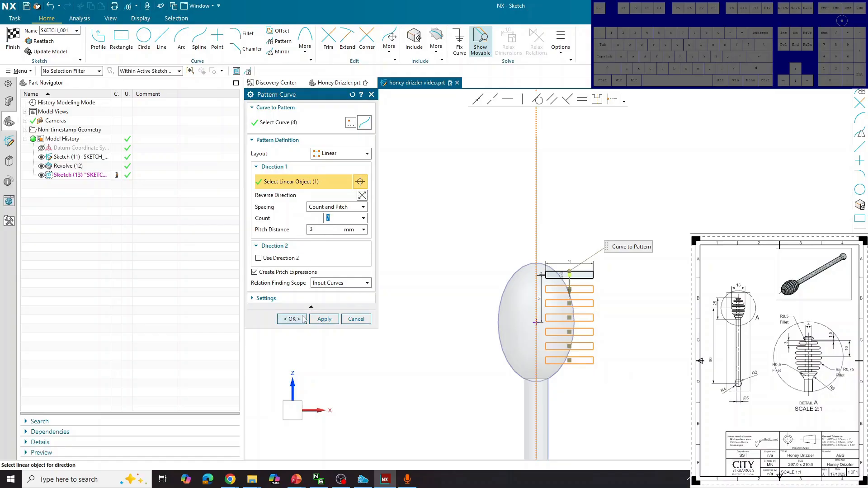
left_click(291, 319)
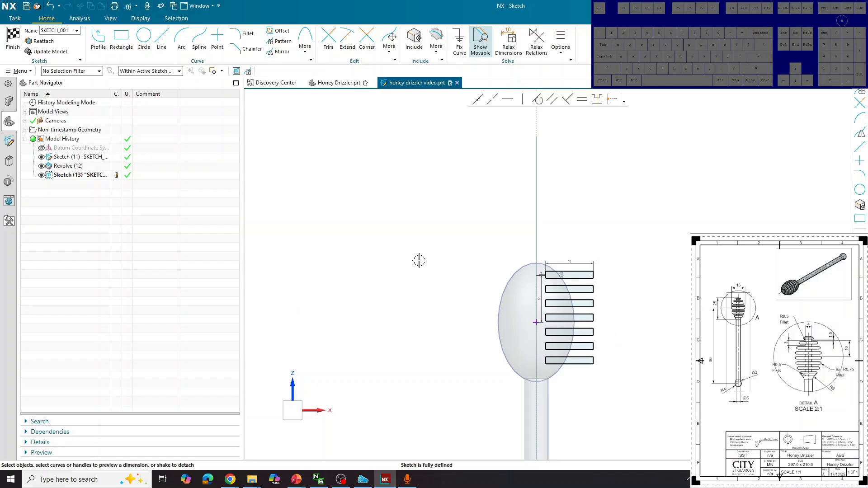
left_click(12, 40)
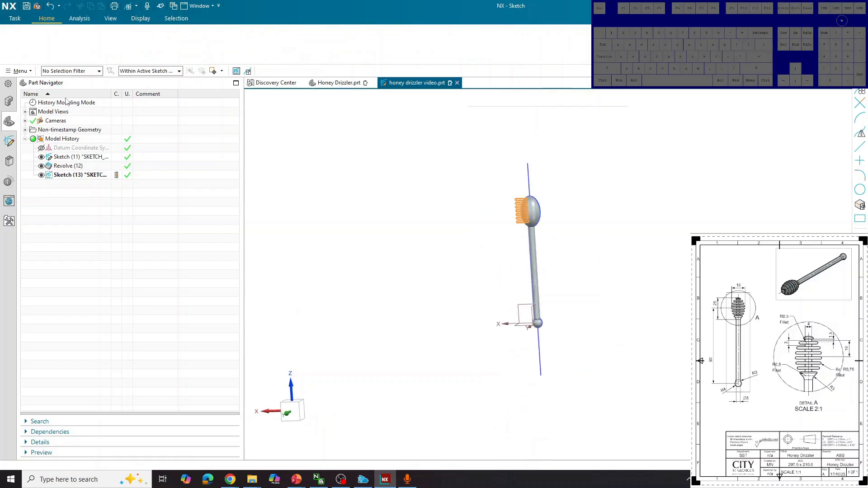
Step: Select all seven patterned rectangles as the Revolve section
left_click(82, 41)
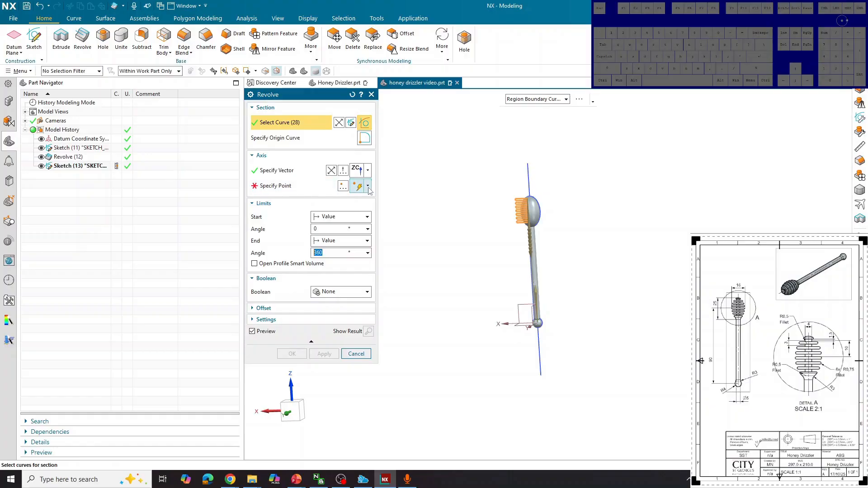
scroll(484, 190, "up", 5)
scroll(485, 190, "up", 2)
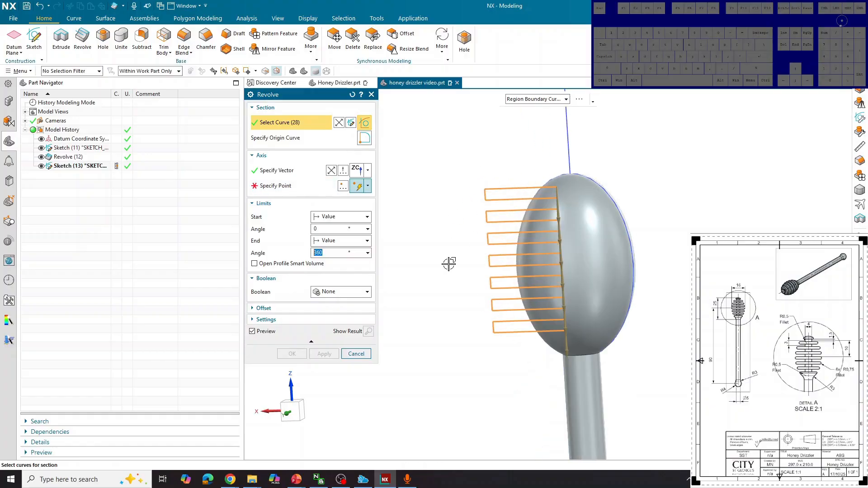
left_click(410, 250)
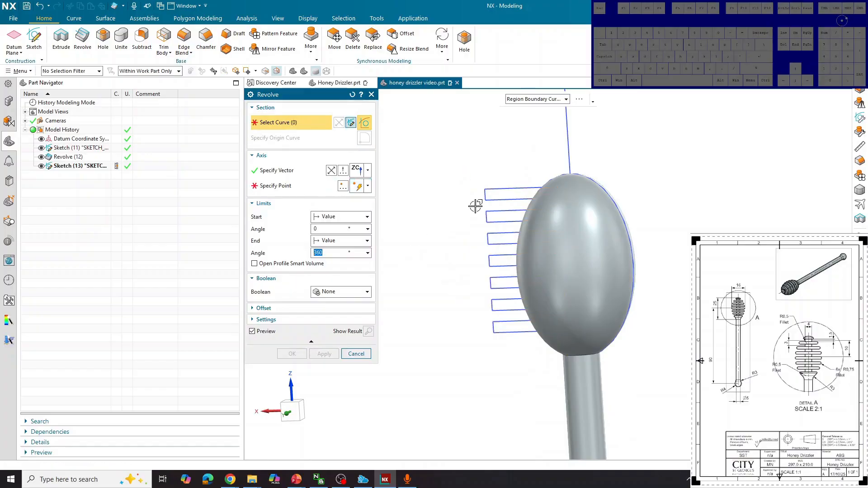
left_click(492, 196)
left_click(497, 215)
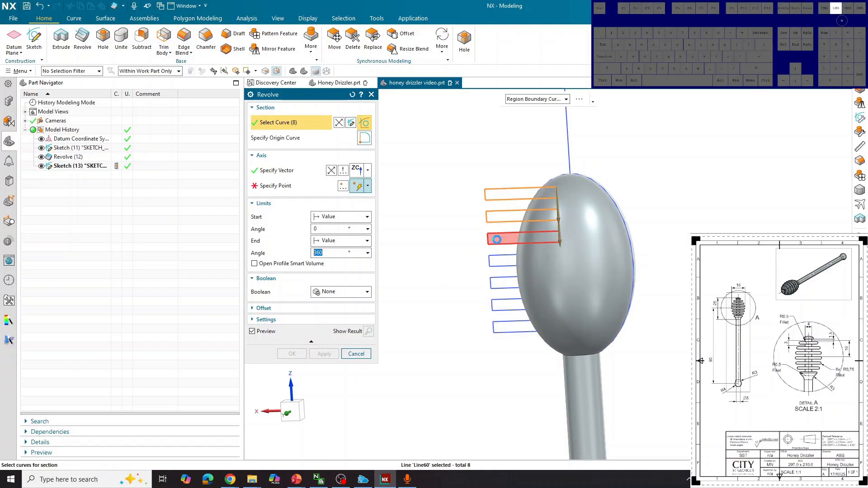
left_click(496, 238)
left_click(498, 260)
left_click(502, 281)
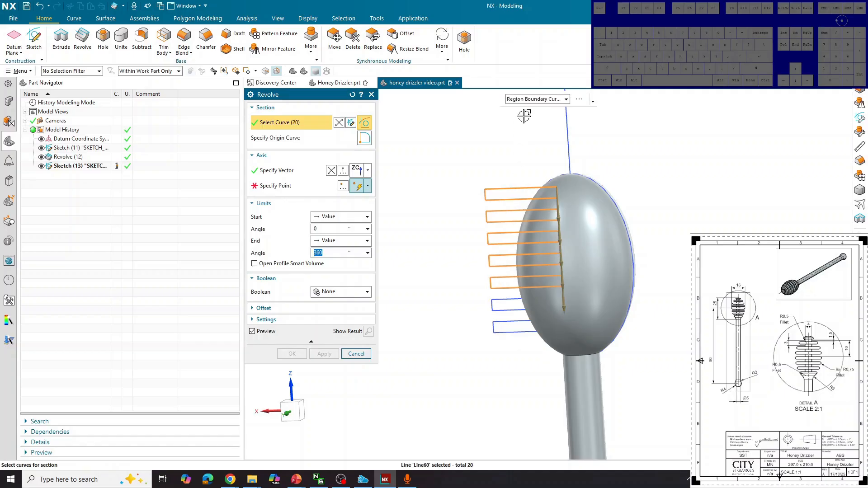
left_click(528, 99)
left_click(529, 174)
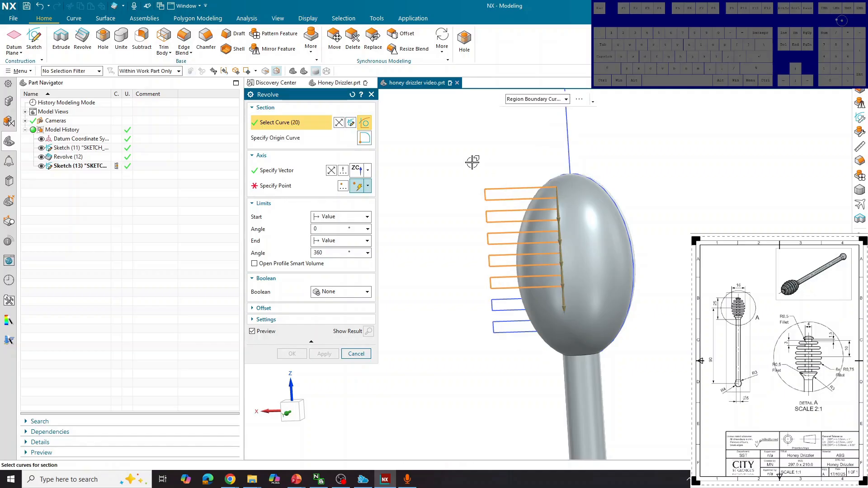
left_click(494, 195)
left_click(495, 217)
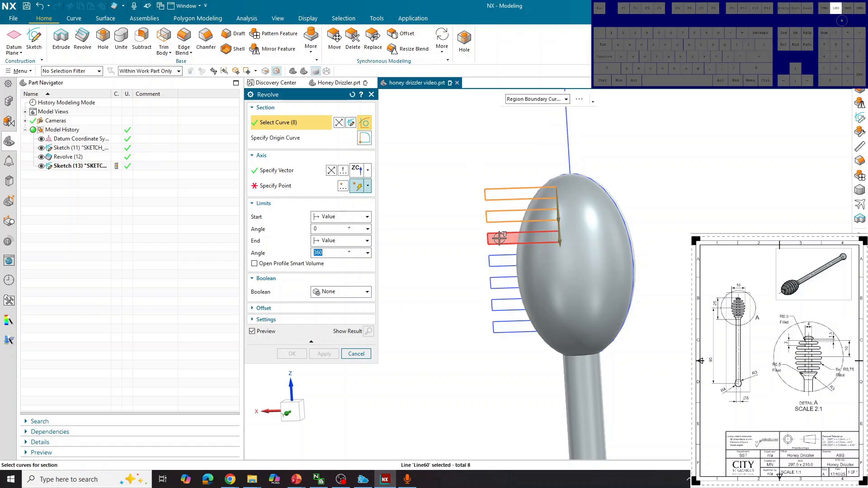
left_click(496, 239)
left_click(499, 259)
left_click(500, 285)
left_click(500, 303)
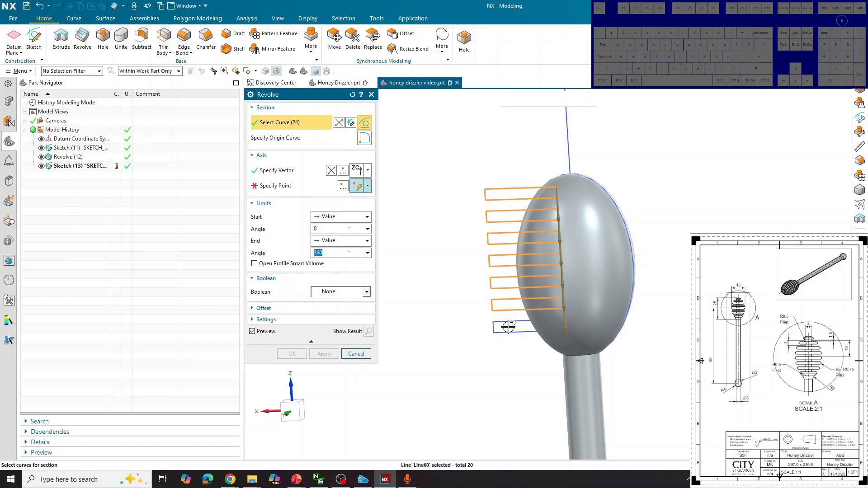
left_click(499, 326)
Step: Revolve them 360° about ZC through the axis top point, subtracting from the head
left_click(274, 186)
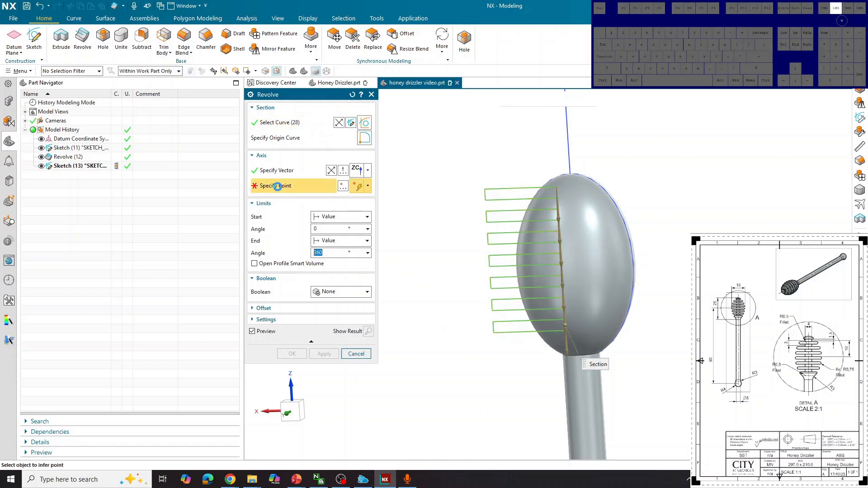
scroll(434, 306, "down", 3)
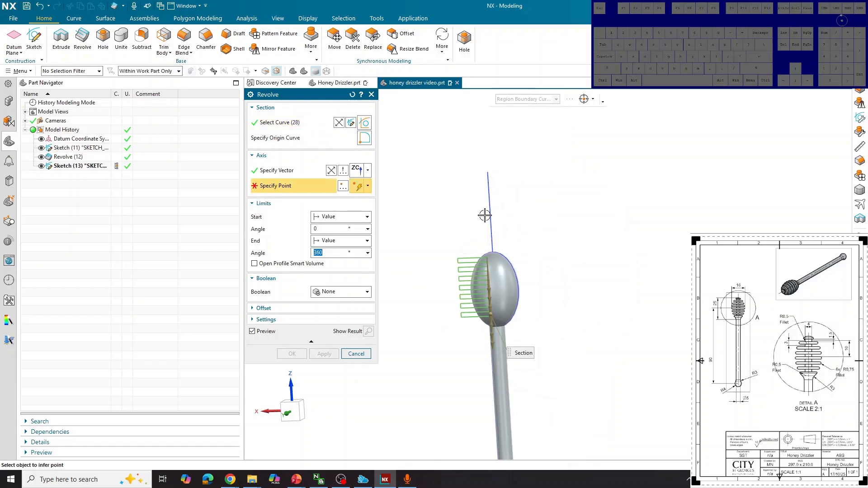
left_click(486, 172)
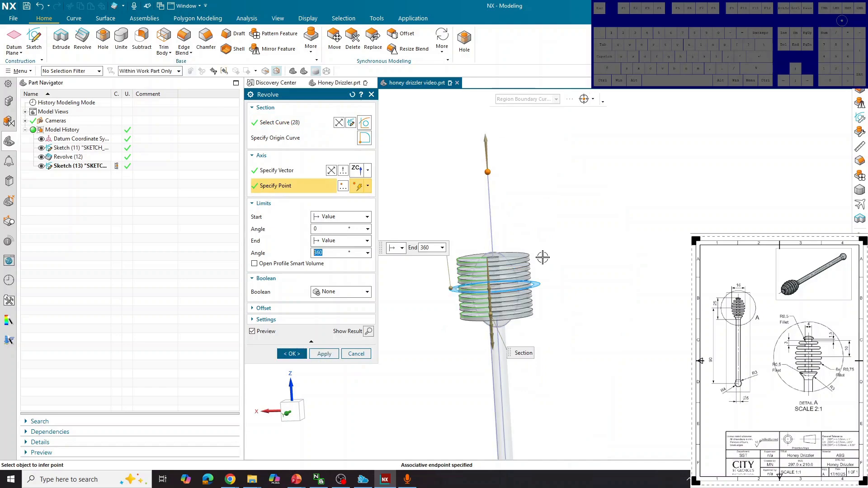
middle_click_drag(581, 237, 645, 249)
scroll(505, 302, "up", 4)
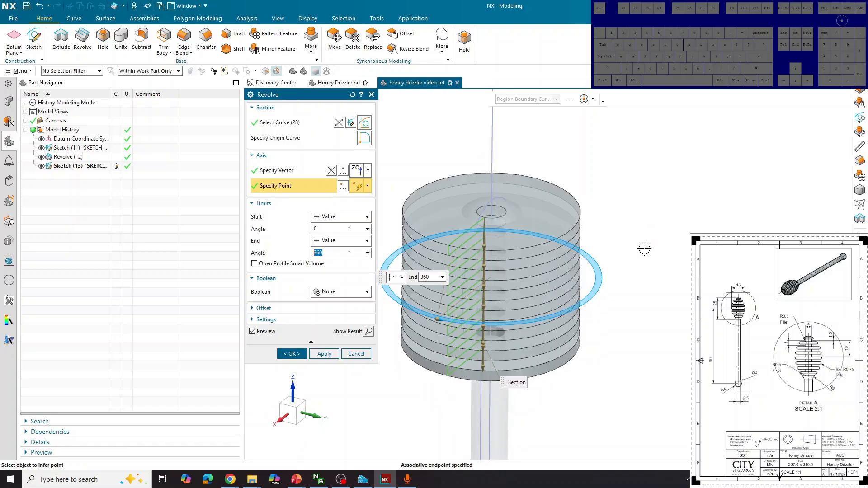
left_click(345, 292)
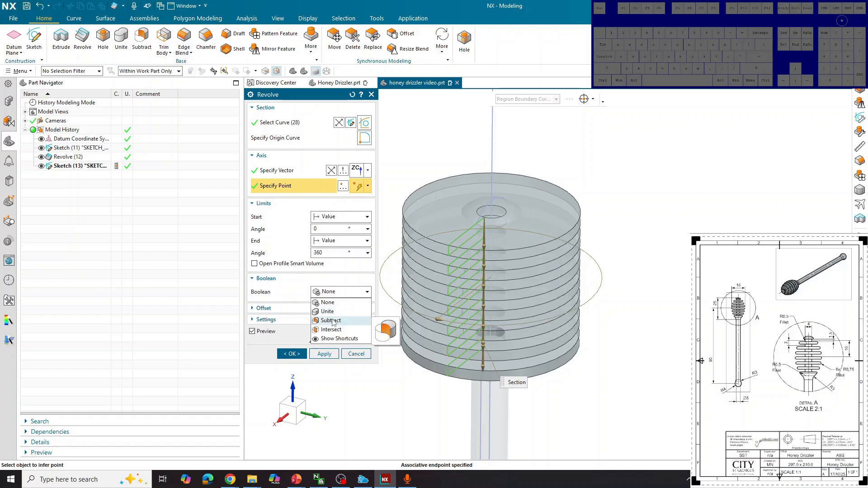
left_click(331, 321)
left_click(292, 368)
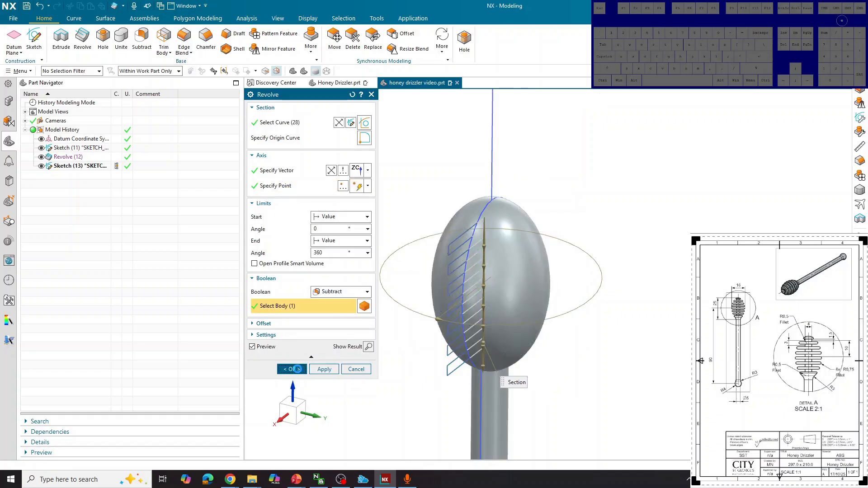
mouse_move(572, 313)
middle_mouse_down()
mouse_move(562, 269)
mouse_move(564, 301)
middle_mouse_up()
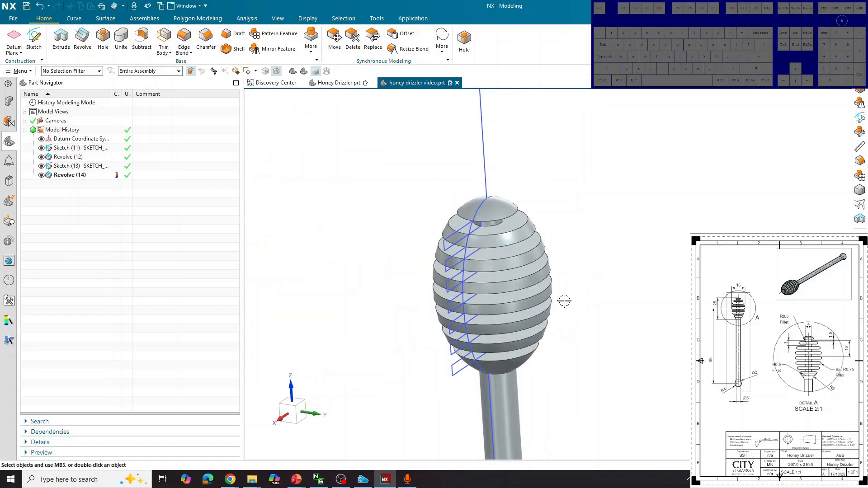
Step: Hide Sketch (13) and Sketch (11) to see the grooved head
left_click(41, 166)
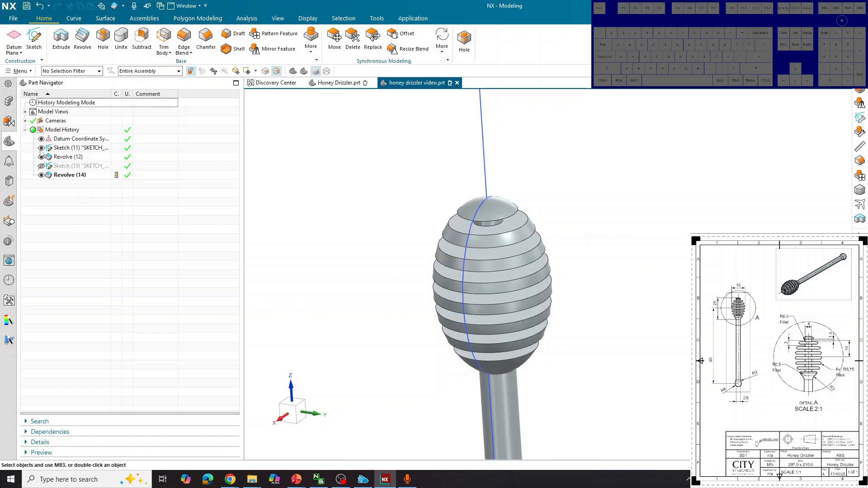
left_click(42, 149)
mouse_move(392, 165)
middle_mouse_down()
mouse_move(421, 142)
mouse_move(447, 137)
mouse_move(389, 152)
mouse_move(386, 167)
mouse_move(399, 161)
mouse_move(385, 161)
middle_mouse_up()
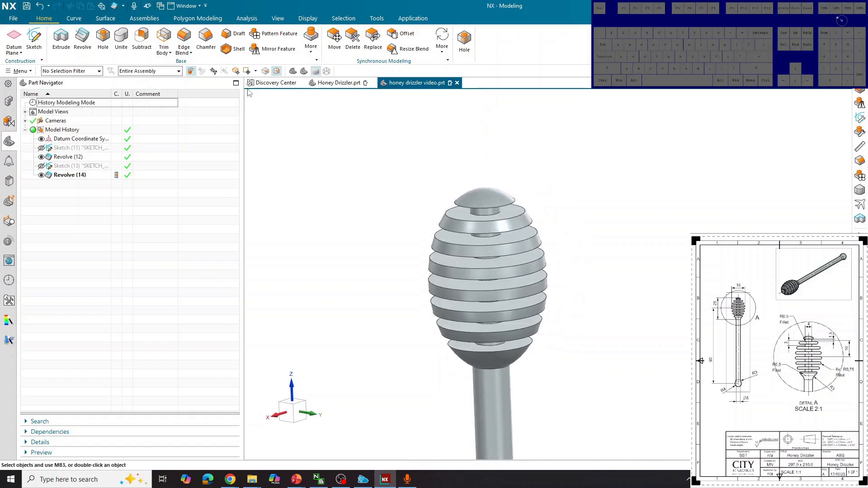
Step: Fillet the top edge of the head with a 0.5 mm Edge Blend
left_click(184, 36)
middle_click_drag(535, 195, 519, 181)
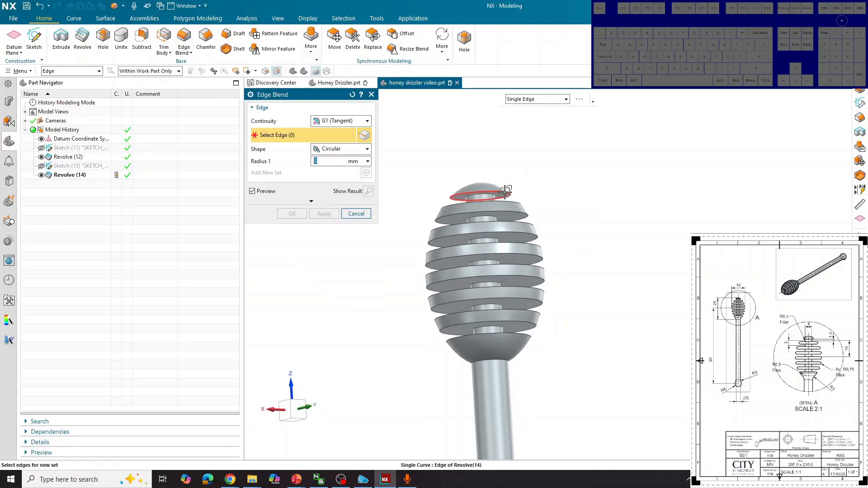
left_click(506, 191)
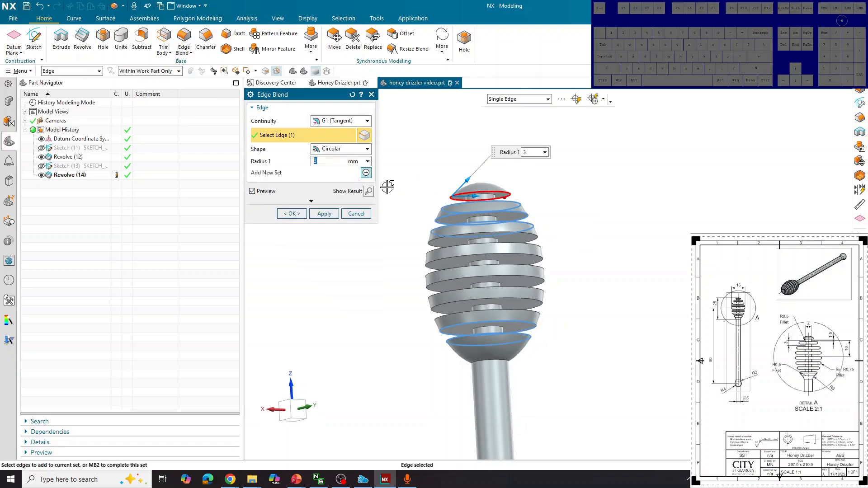
type("0.")
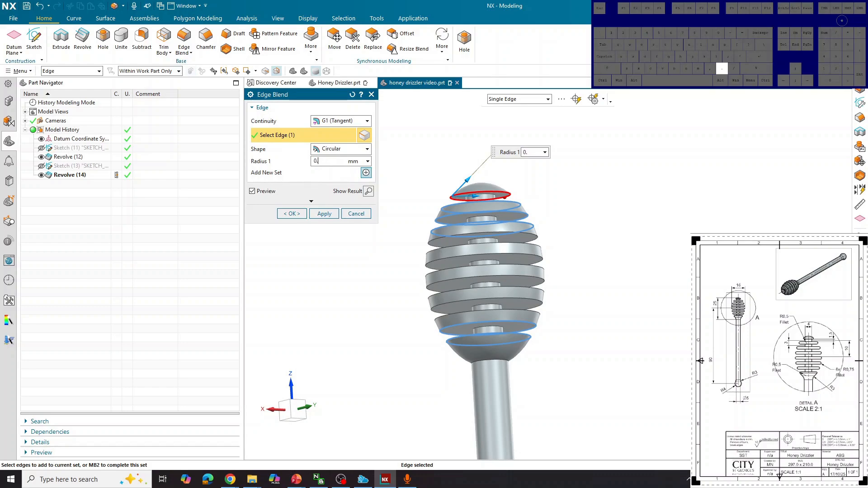
type("5")
key("Return")
left_click(292, 214)
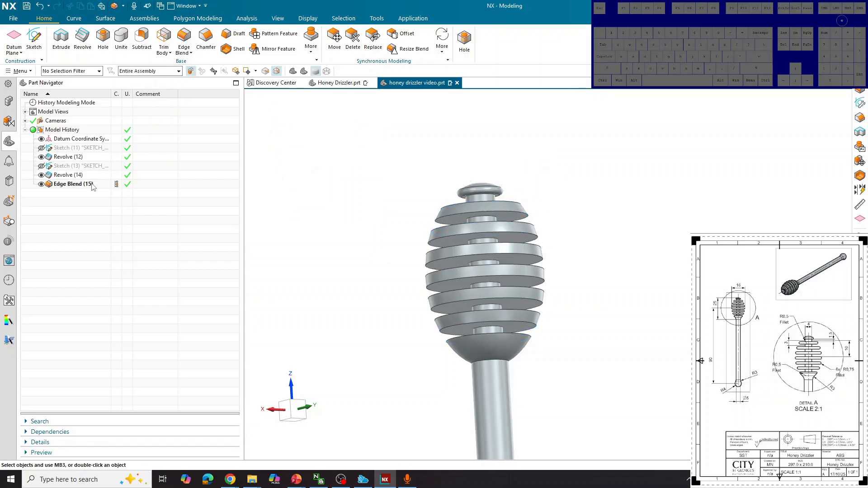
Step: Reopen the latest Edge Blend for editing
middle_click_drag(245, 195, 245, 208)
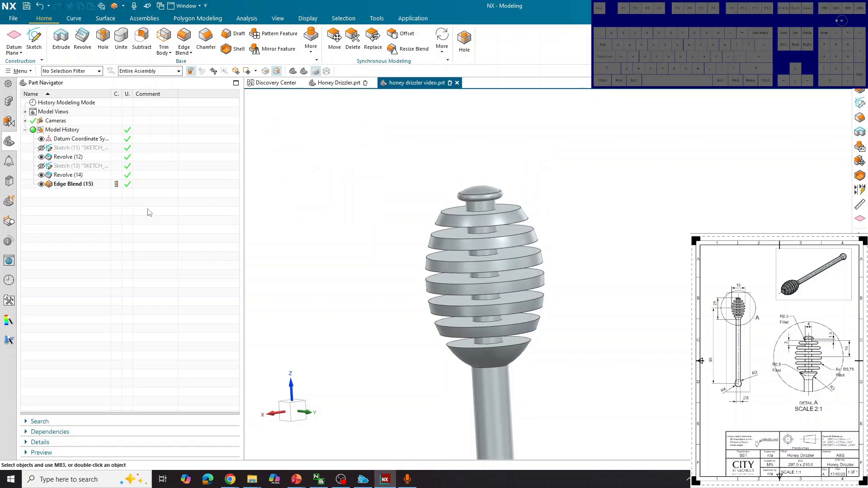
right_click(91, 186)
left_click(97, 228)
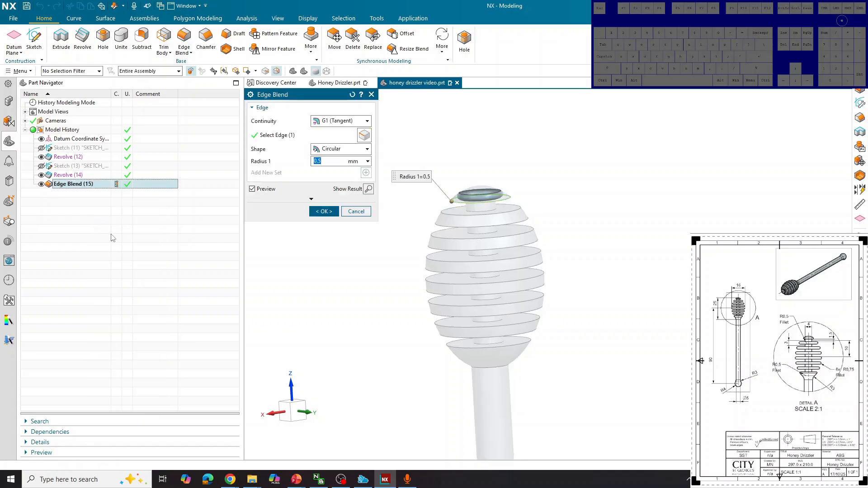
Step: Cancel the blend edit and fillet the head's bottom rim with a 0.5 mm Edge Blend
left_click(356, 212)
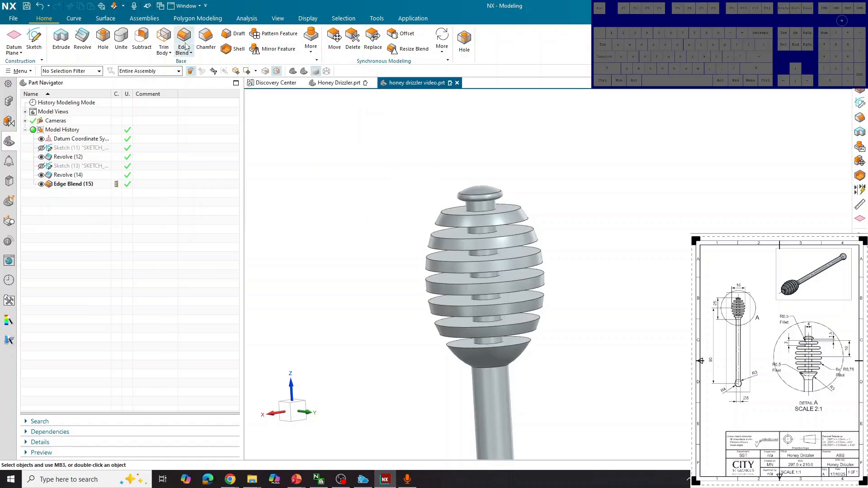
left_click(185, 40)
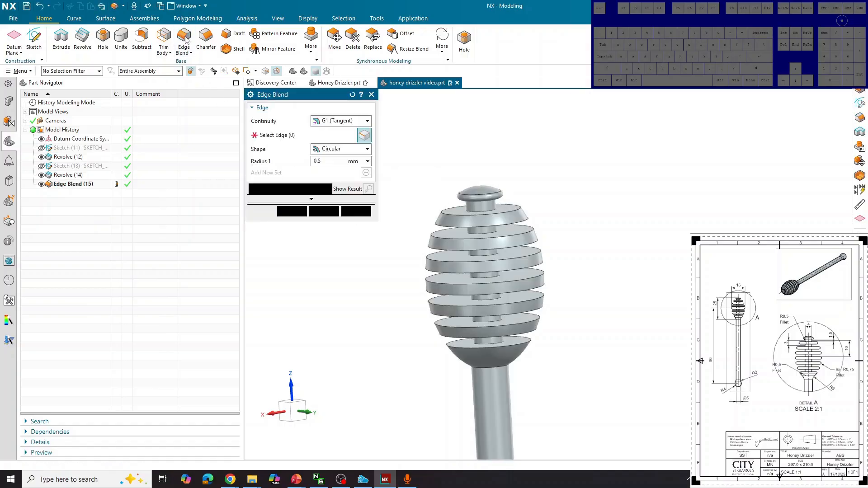
left_click(521, 338)
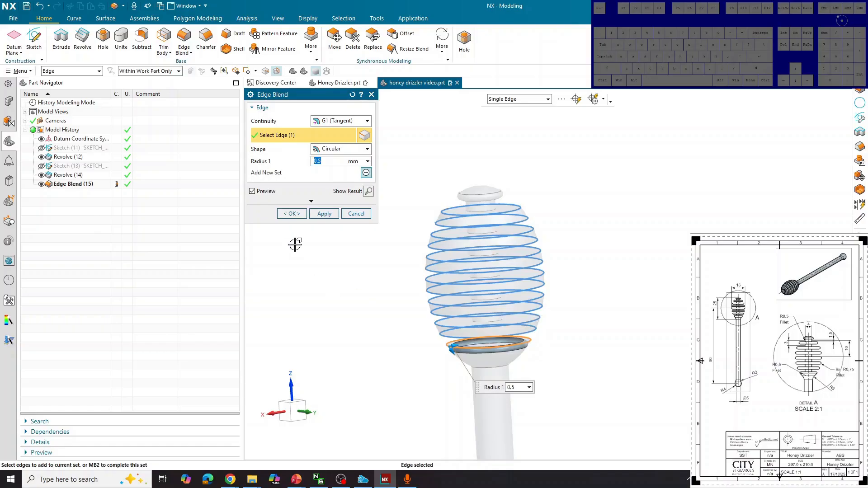
left_click(292, 214)
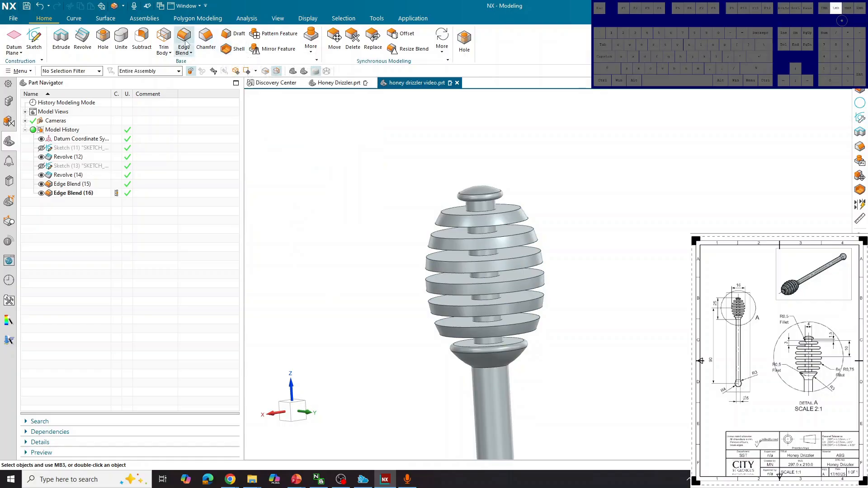
scroll(486, 217, "down", 4)
Step: Select the handle-to-head and handle-to-ball-end joint edges for a new Edge Blend
scroll(497, 290, "up", 4)
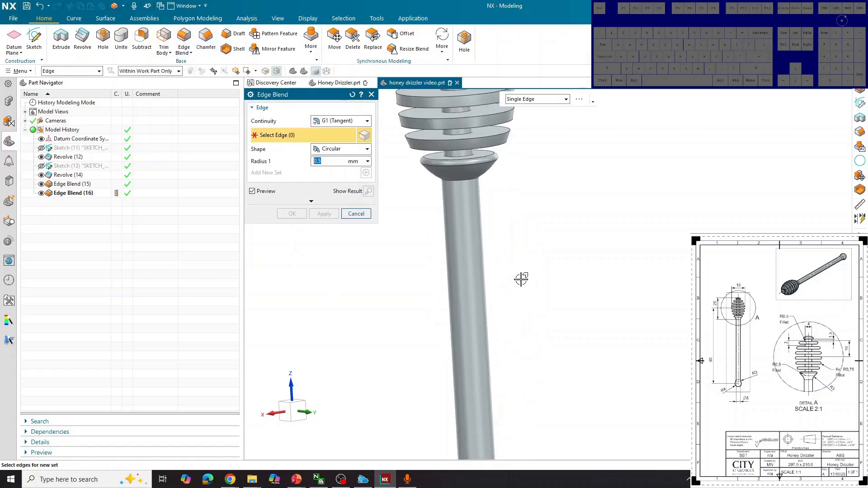
middle_click_drag(521, 278, 499, 230)
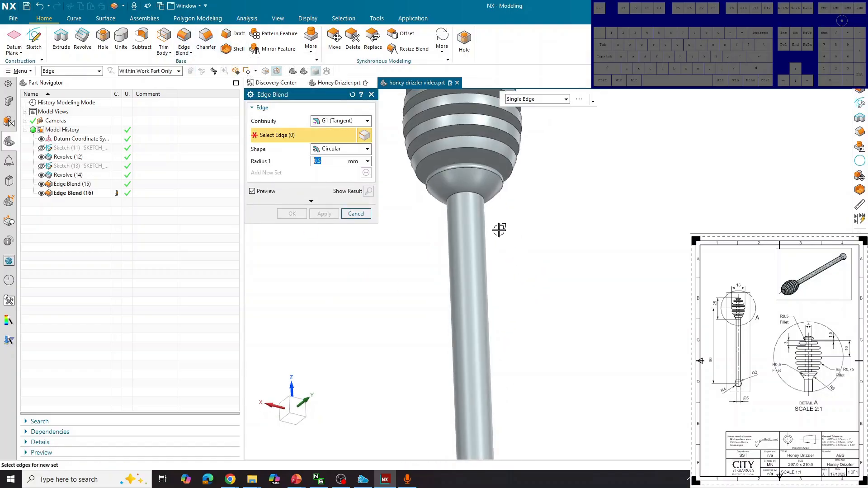
left_click(470, 194)
scroll(496, 202, "down", 6)
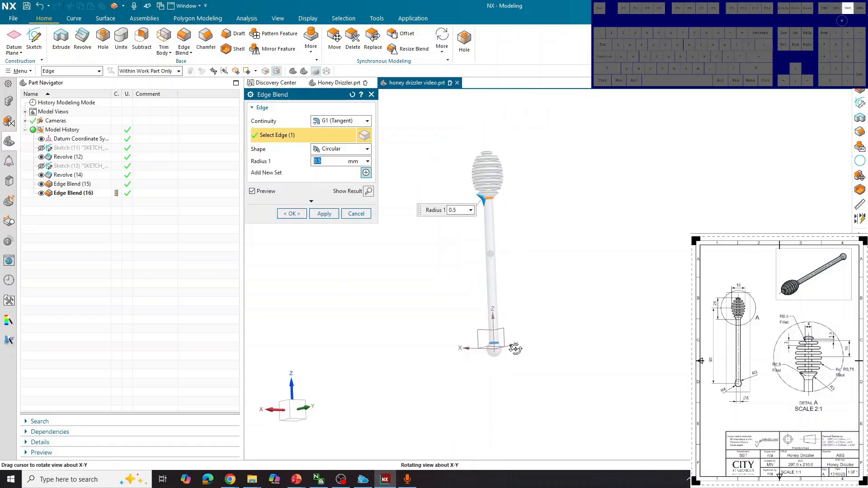
scroll(486, 330, "up", 5)
scroll(486, 324, "up", 3)
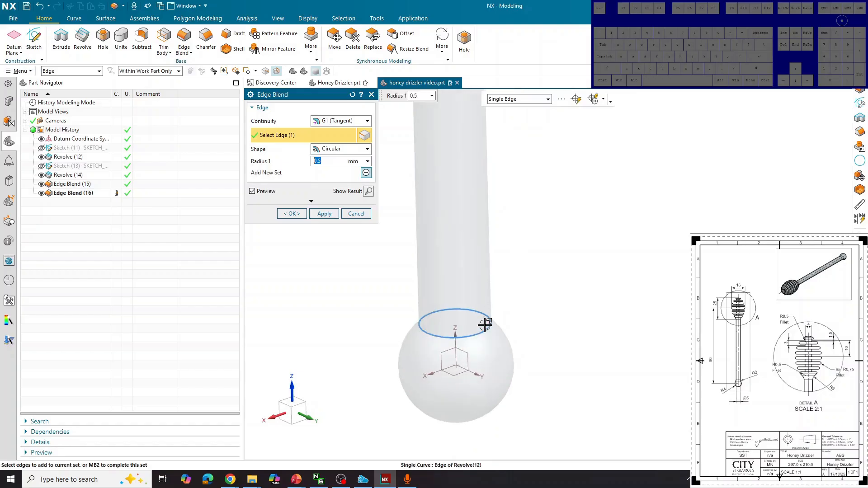
left_click(488, 324)
scroll(523, 351, "down", 5)
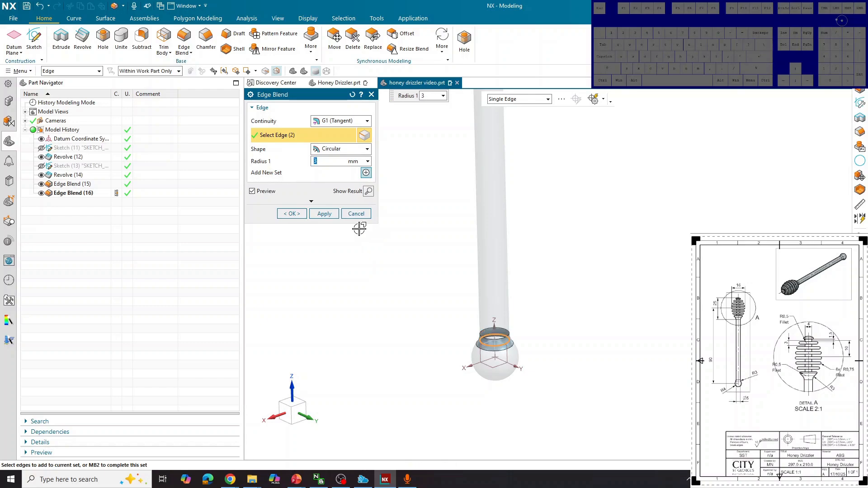
scroll(547, 294, "down", 4)
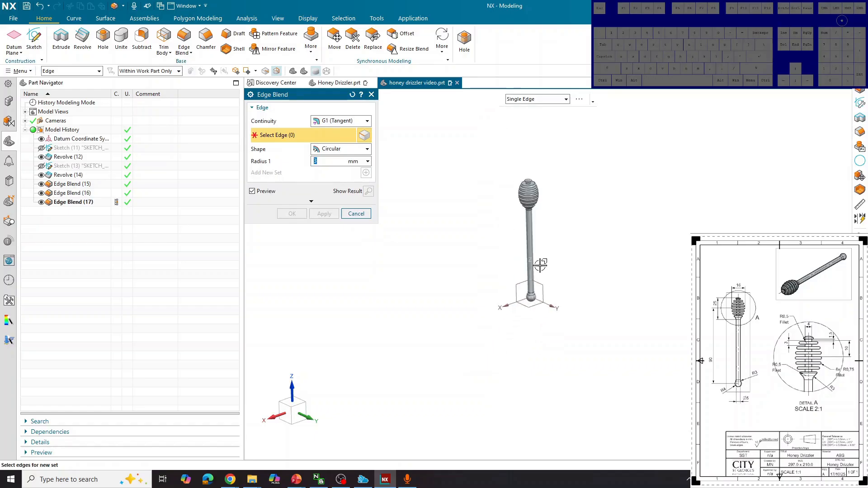
scroll(534, 187, "up", 5)
middle_click_drag(573, 232, 564, 216)
scroll(556, 231, "up", 4)
middle_click_drag(574, 264, 552, 246)
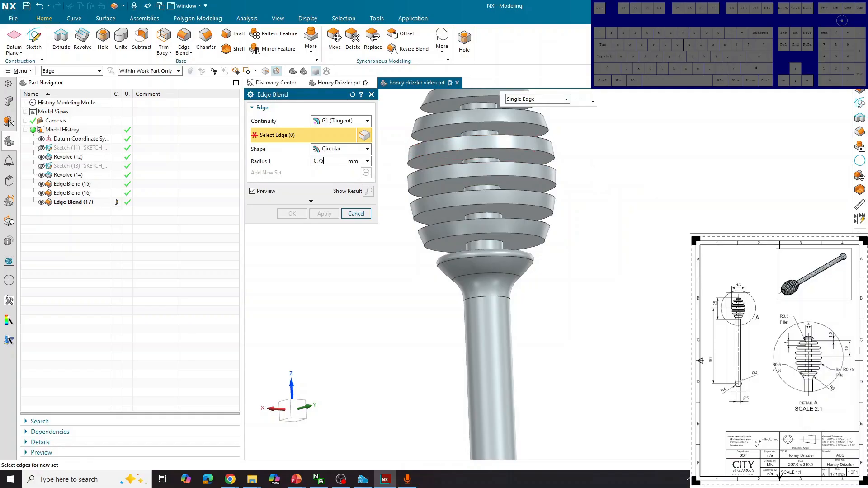
Step: Select the six lower ridge-disc edges for the 0.75 mm blend
left_click(544, 240)
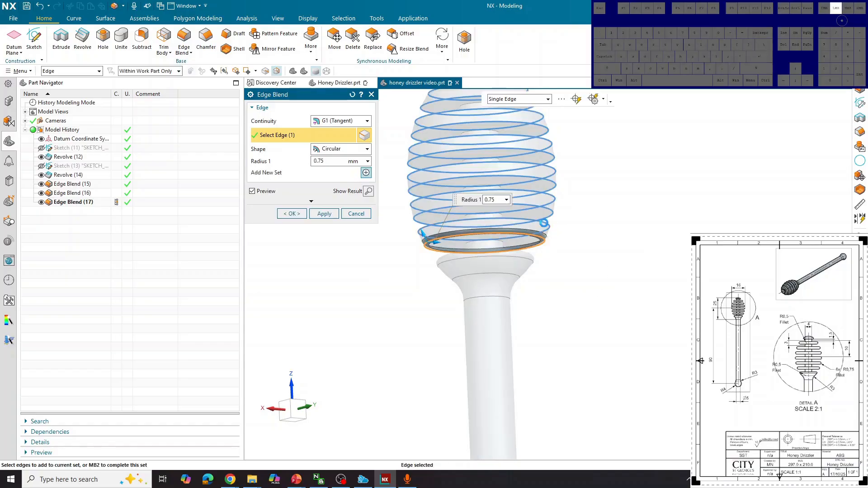
left_click(543, 218)
left_click(538, 202)
left_click(539, 183)
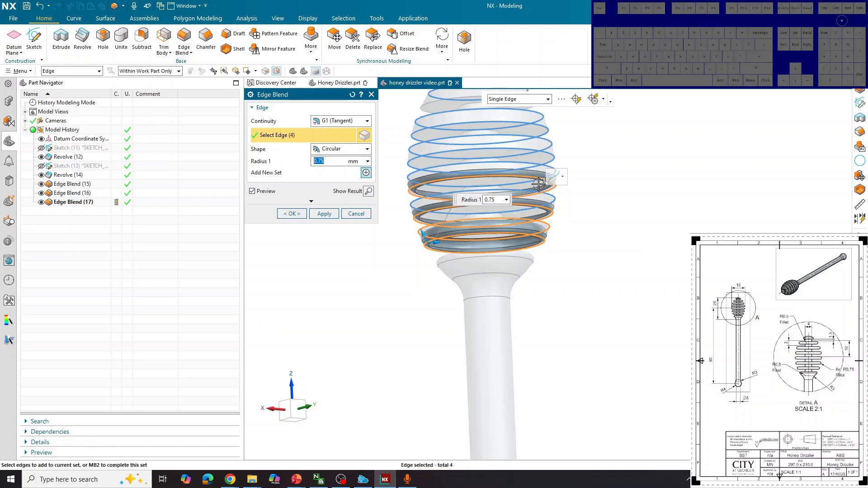
middle_click_drag(581, 238, 558, 219)
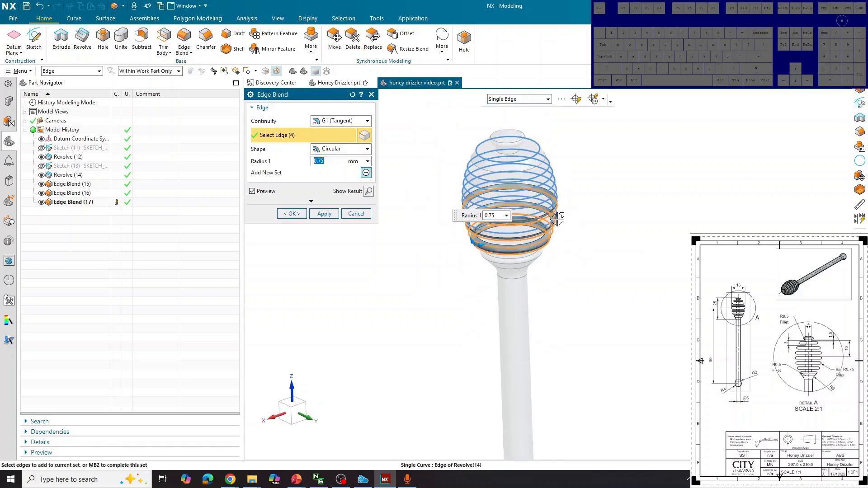
scroll(557, 219, "up", 5)
left_click(556, 218)
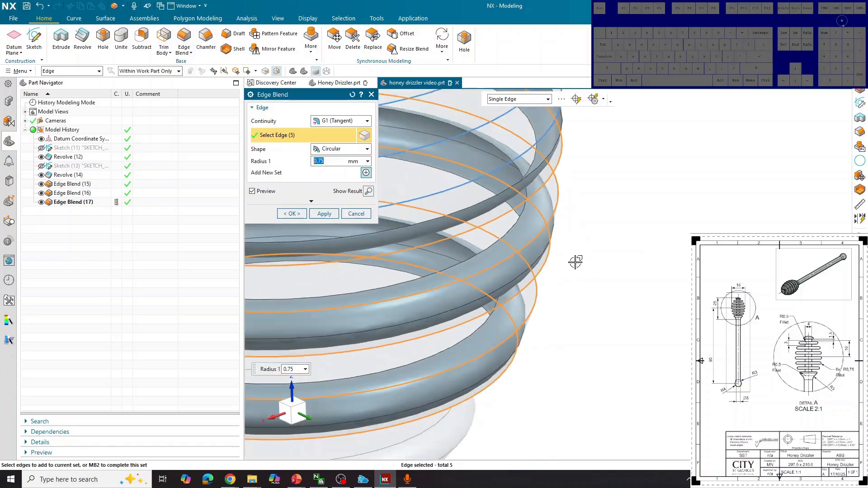
scroll(576, 262, "down", 5)
left_click(569, 201)
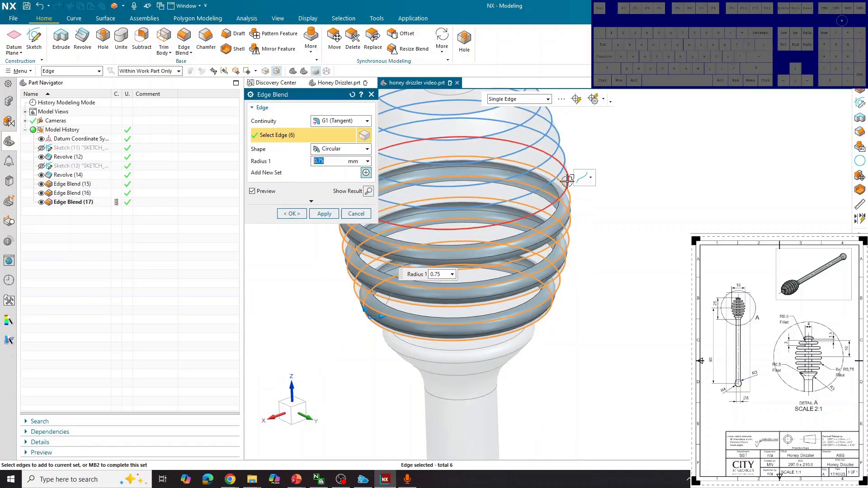
Step: Add the remaining six ridge edges and create the 0.75 mm Edge Blend (18)
left_click(568, 180)
left_click(560, 151)
left_click(552, 121)
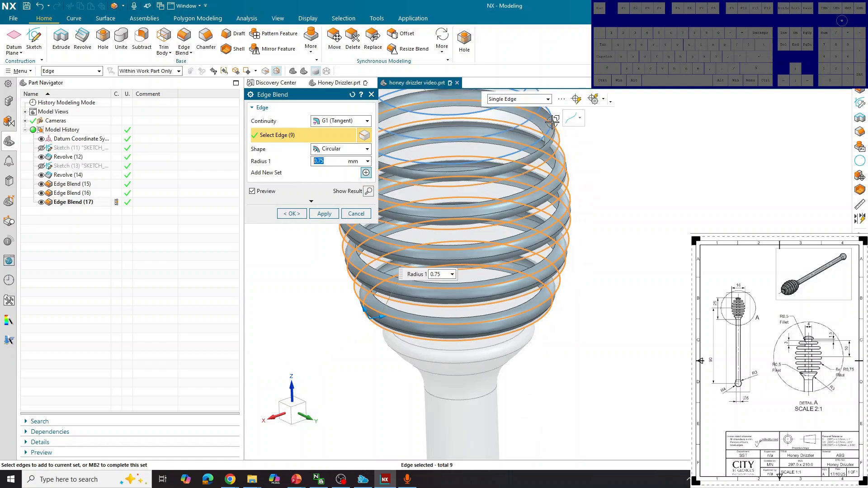
left_click(553, 129)
scroll(636, 267, "up", 4)
scroll(618, 250, "down", 6)
scroll(548, 135, "up", 3)
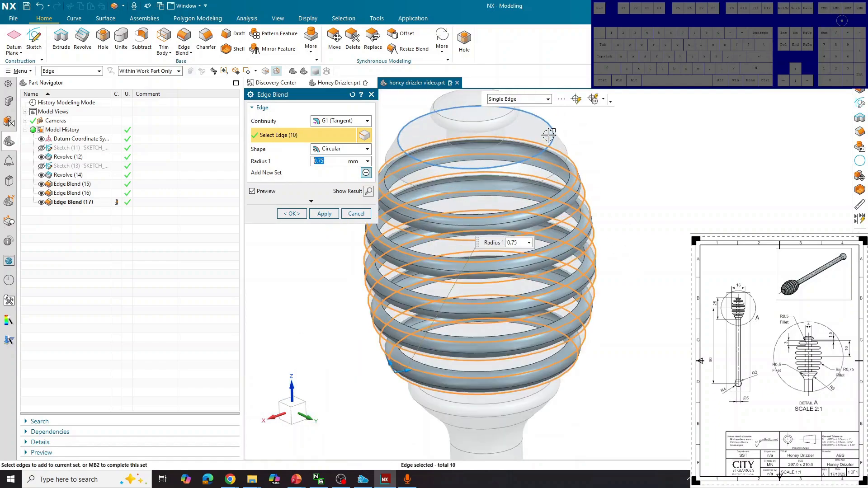
left_click(549, 136)
middle_click_drag(620, 224, 620, 190)
left_click(564, 138)
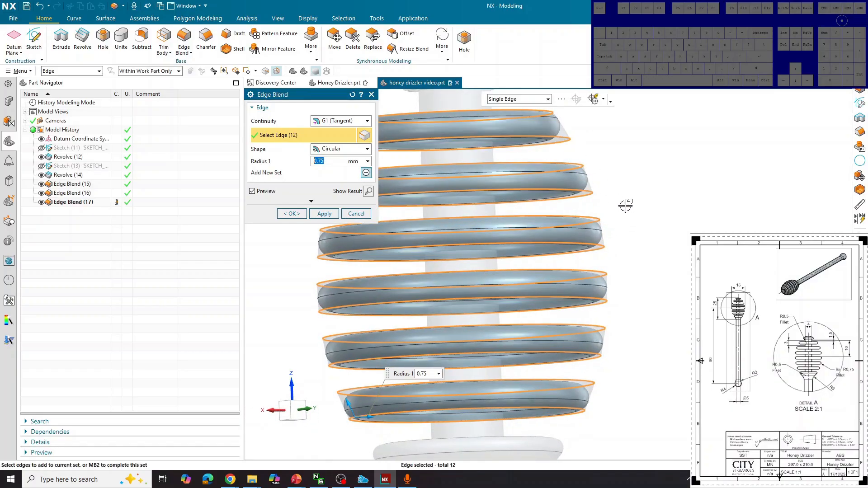
scroll(602, 280, "down", 3)
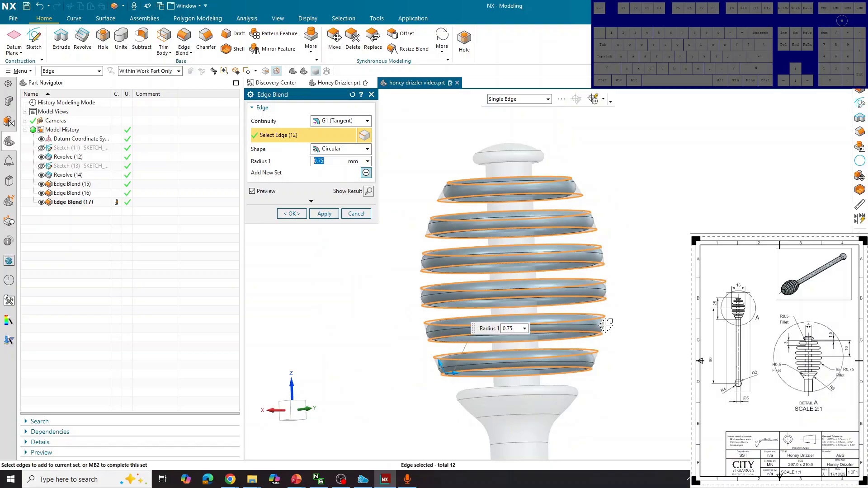
left_click(300, 214)
middle_click_drag(673, 291, 623, 298)
scroll(623, 298, "down", 6)
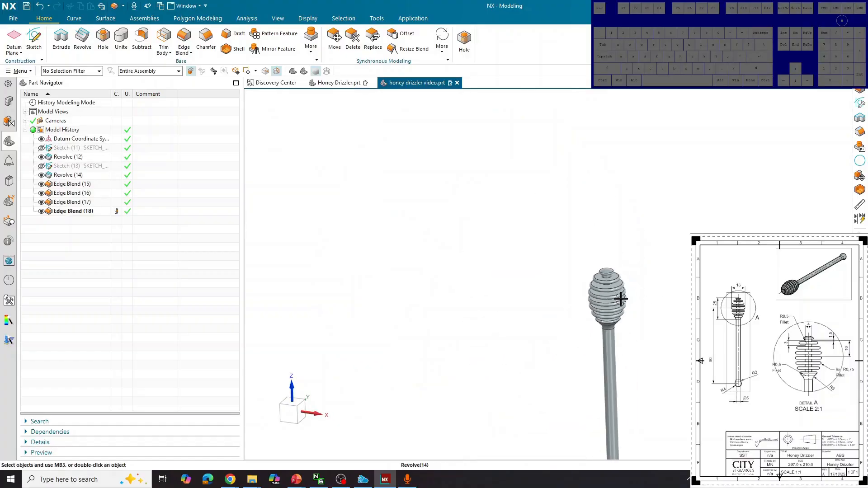
middle_click_drag(670, 326, 633, 310)
scroll(615, 302, "down", 5)
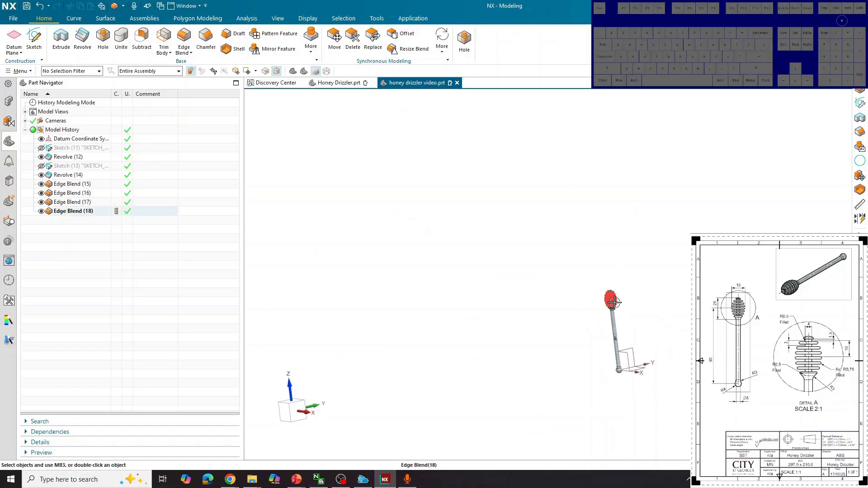
scroll(648, 342, "up", 4)
scroll(649, 342, "up", 1)
middle_click_drag(653, 350, 701, 348)
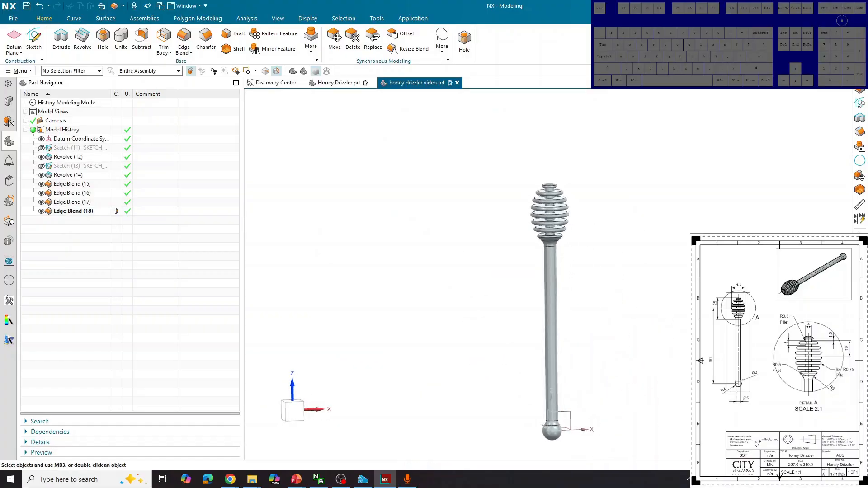
middle_click_drag(362, 215, 494, 240)
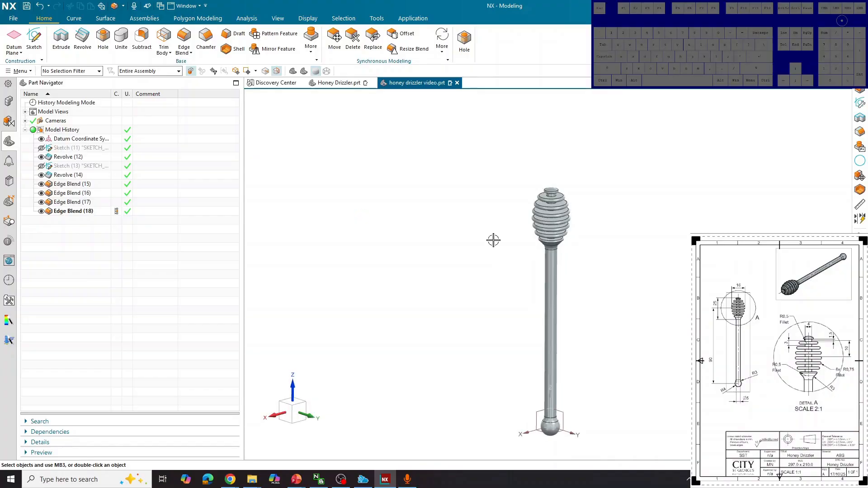